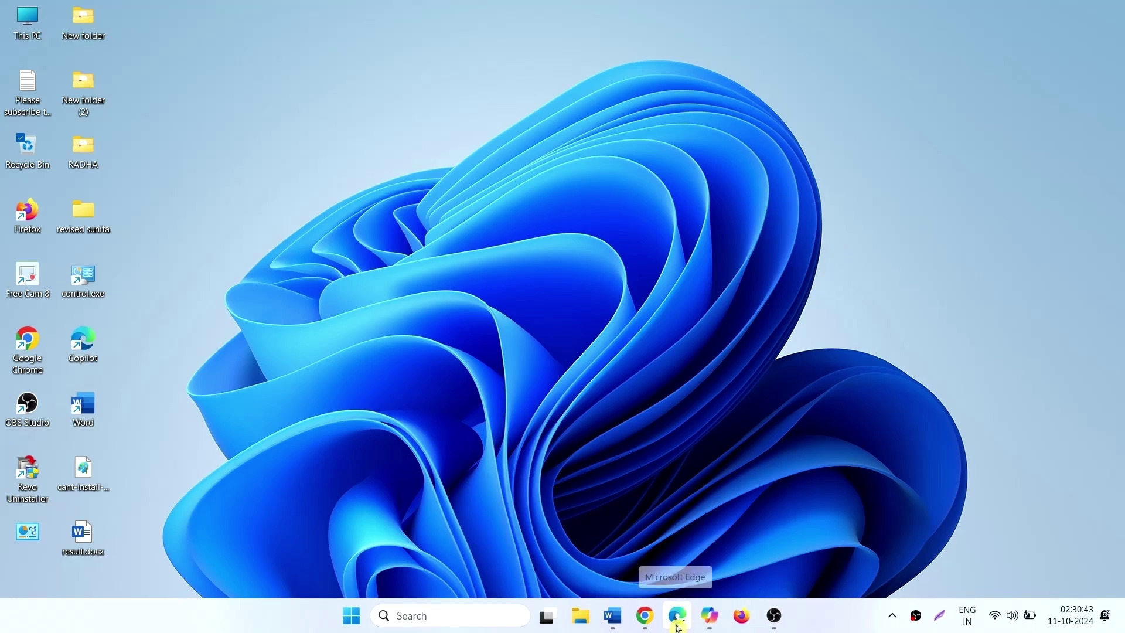
# Open Microsoft Edge from the taskbar
pyautogui.click(678, 627)
# Search the web for 'windows 11 download' from the Edge address bar
pyautogui.click(275, 44)
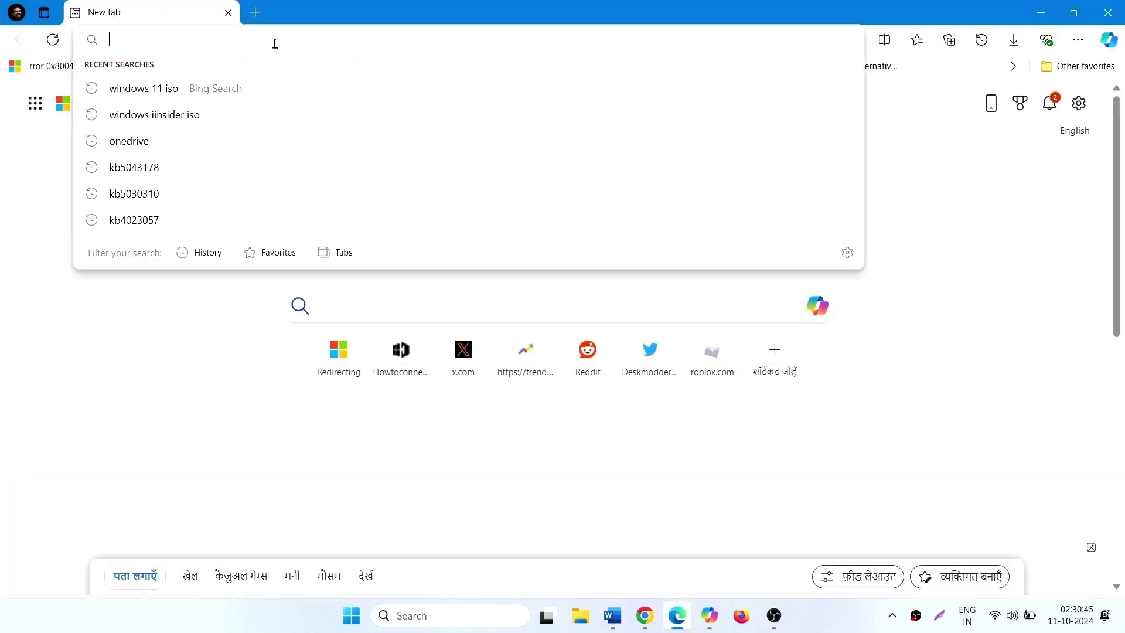
pyautogui.write('windo')
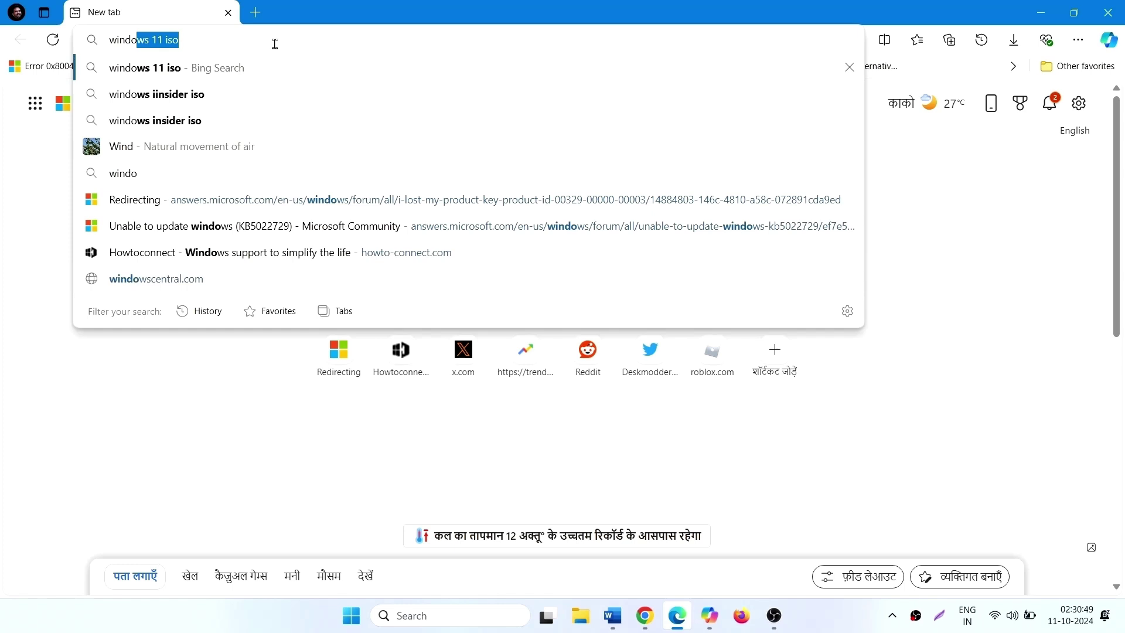
pyautogui.write('ws 11 download')
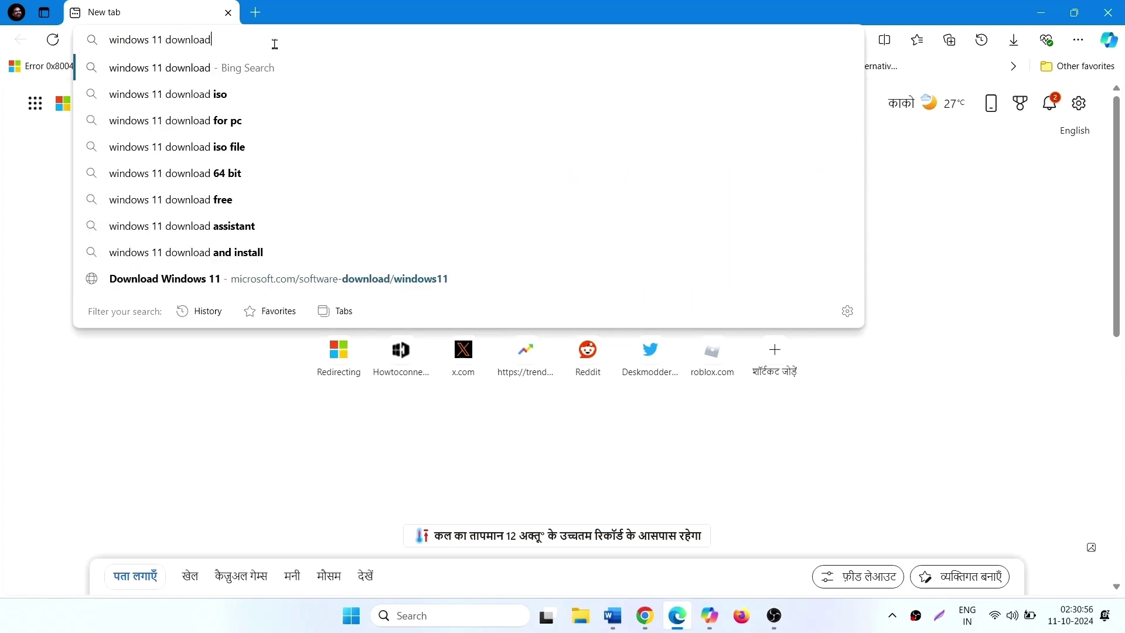
pyautogui.press('Return')
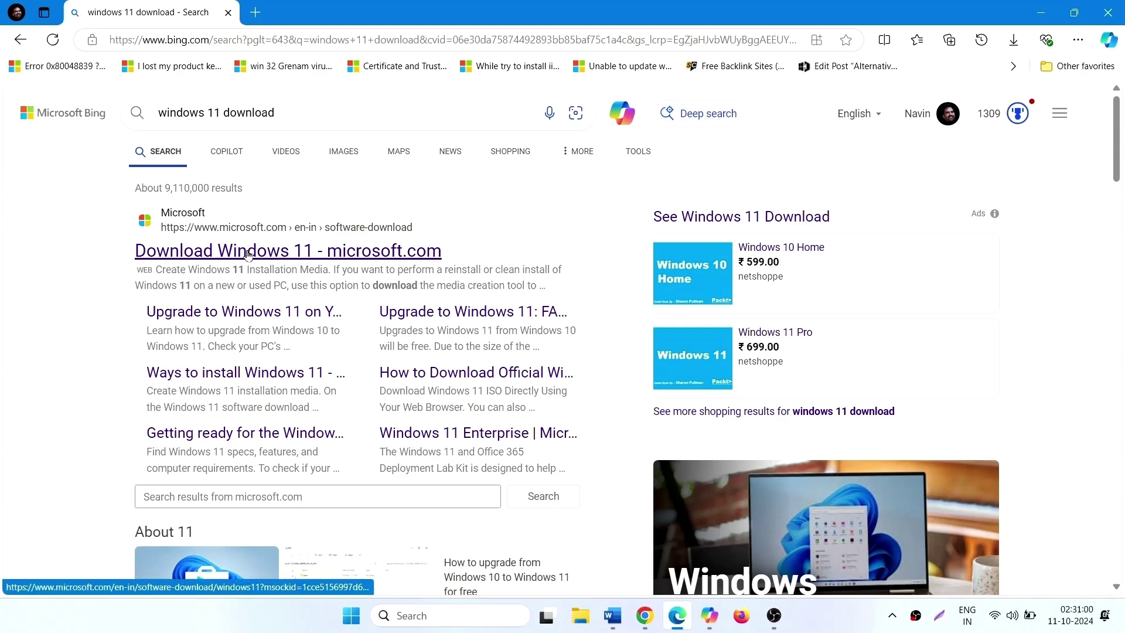
# On the official Download Windows 11 page, select 'Windows 11 (multi-edition ISO for x64 devices)'
pyautogui.click(238, 253)
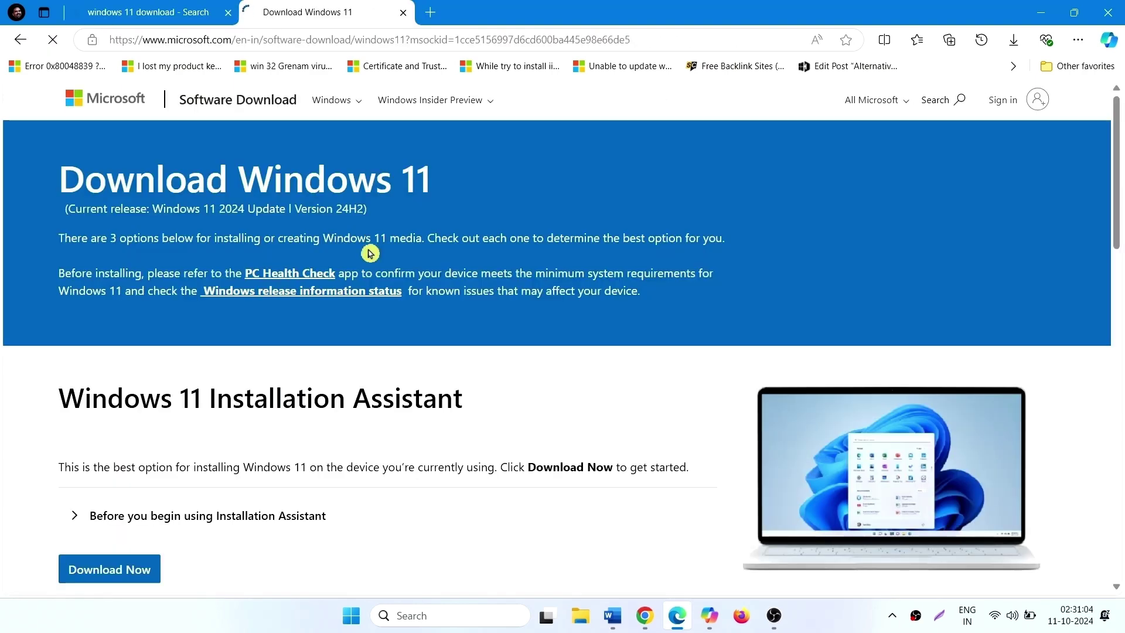
pyautogui.scroll(-12, 410, 337)
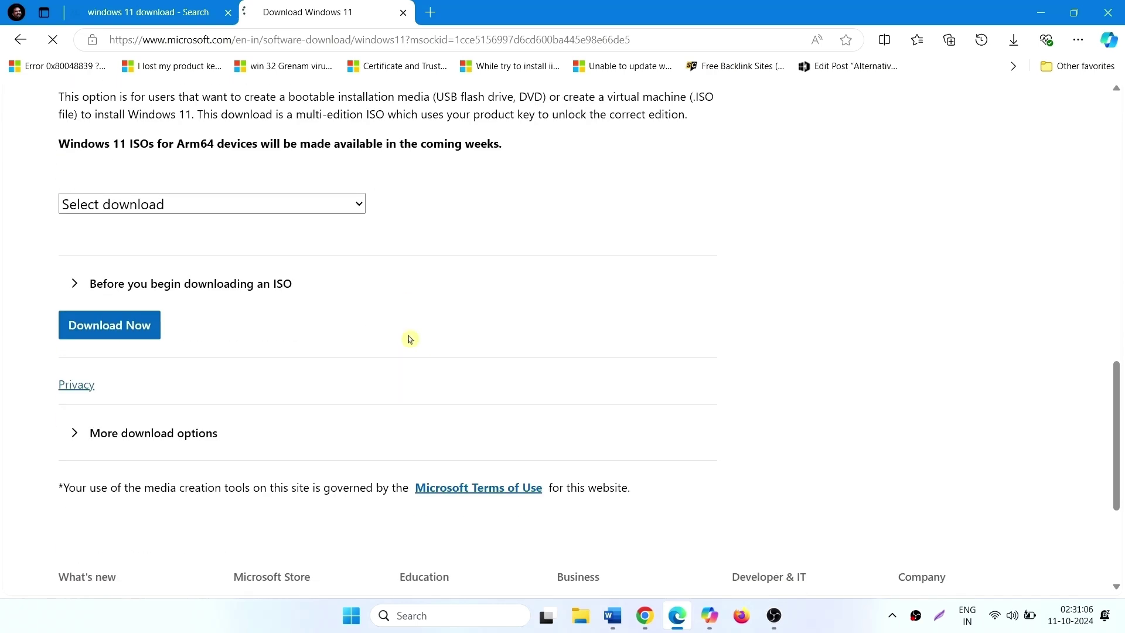
pyautogui.scroll(2, 410, 339)
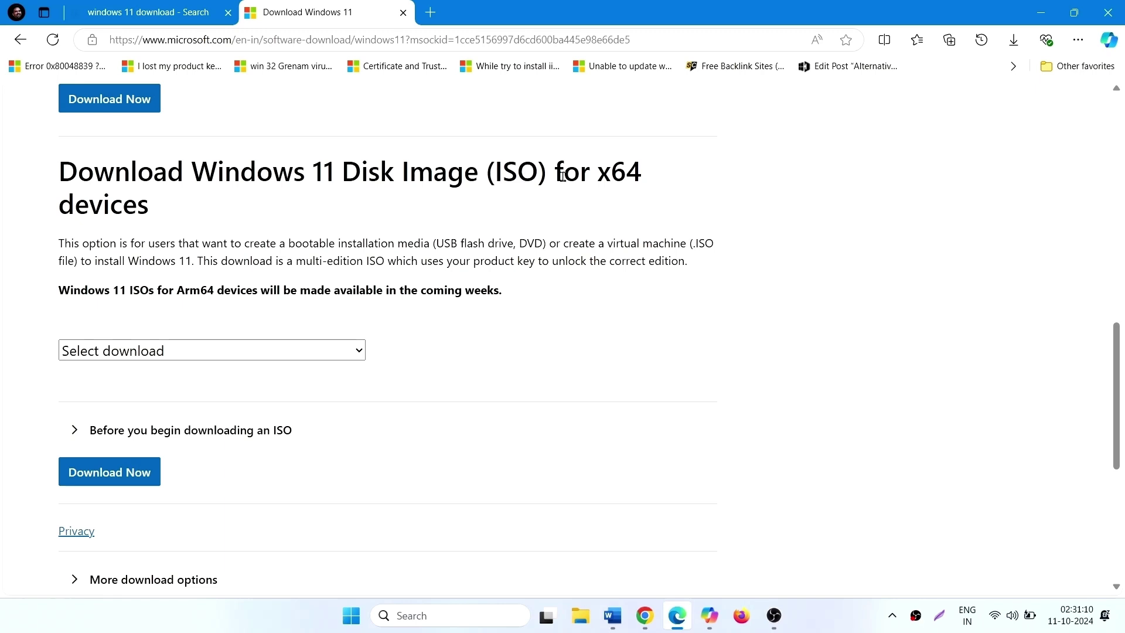
pyautogui.click(253, 358)
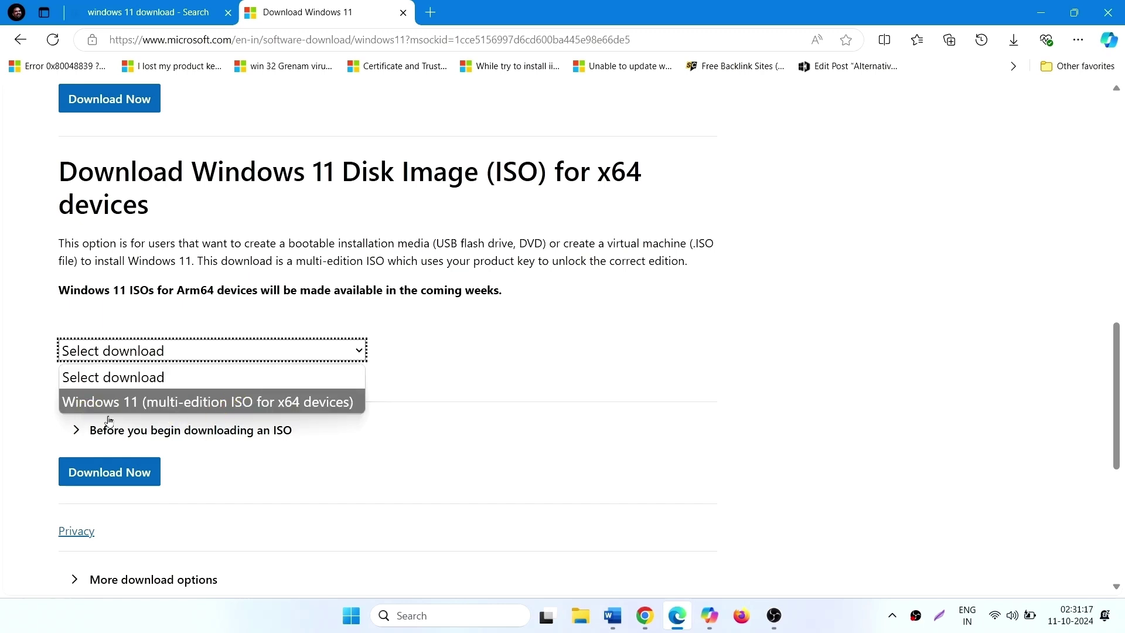
pyautogui.click(327, 402)
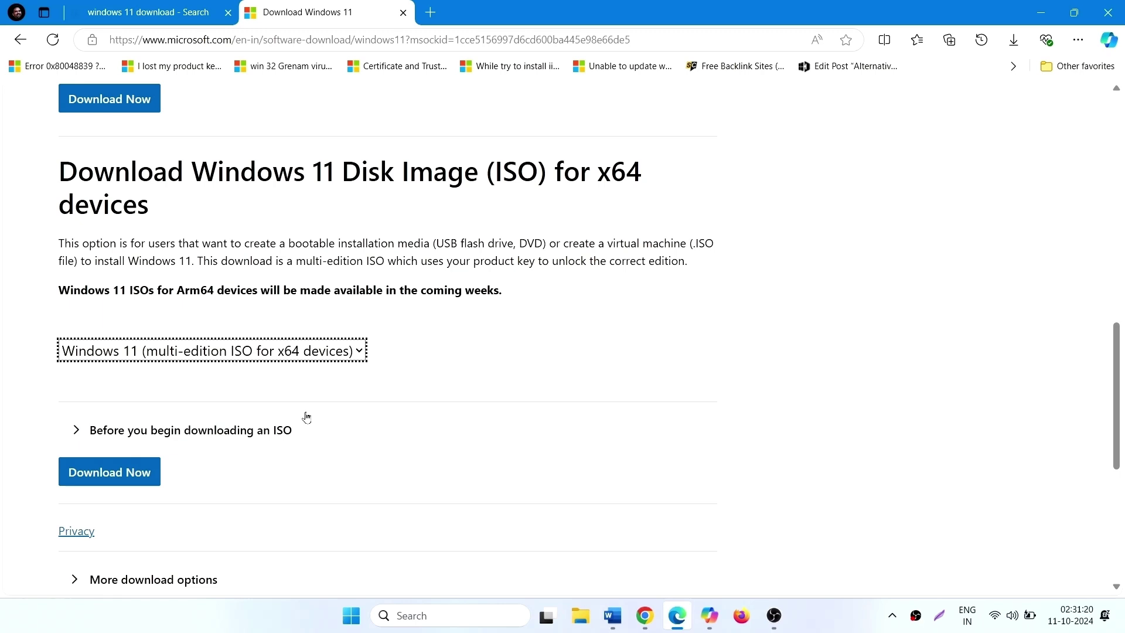
# Request the ISO with English International as the language and start the 64-bit download
pyautogui.click(109, 472)
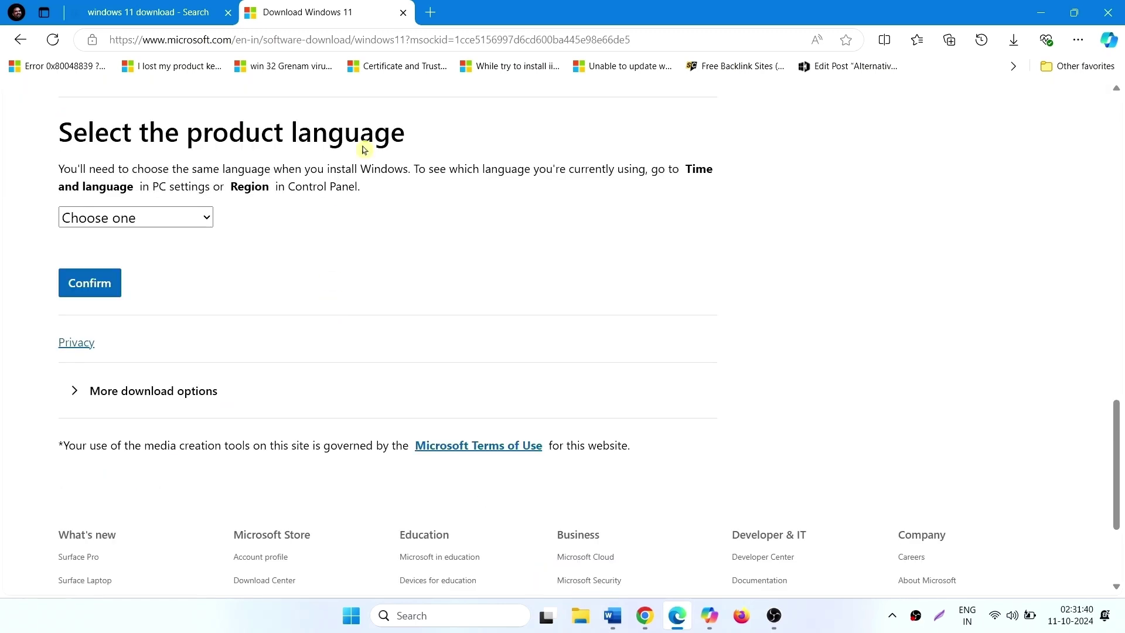
pyautogui.moveTo(419, 137); pyautogui.dragTo(54, 134)
pyautogui.click(369, 300)
pyautogui.click(186, 224)
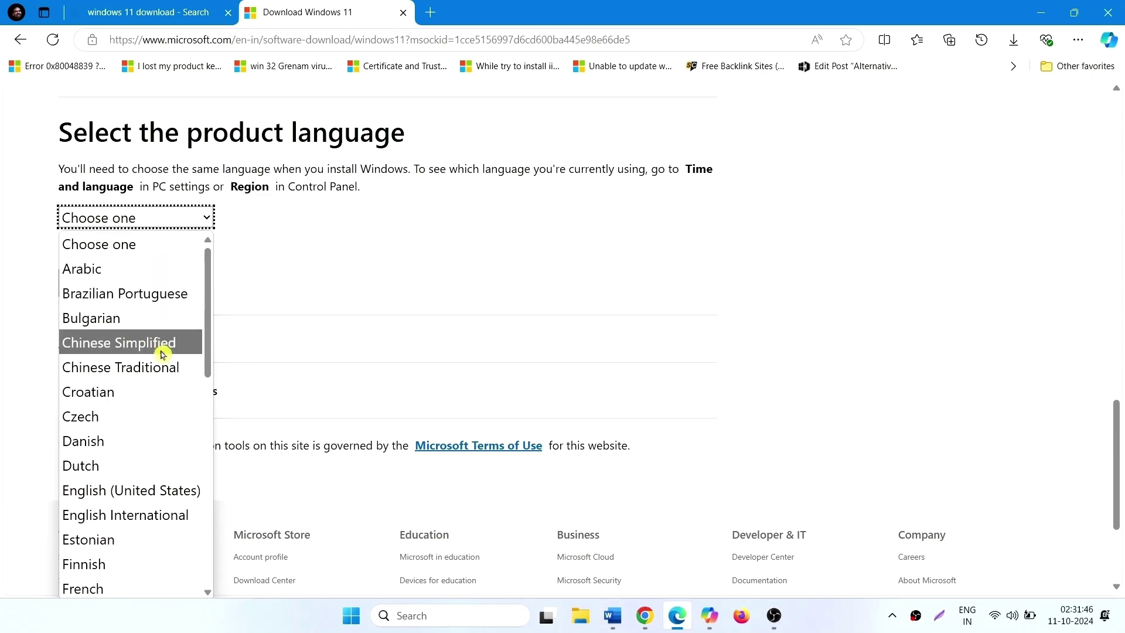
pyautogui.click(169, 513)
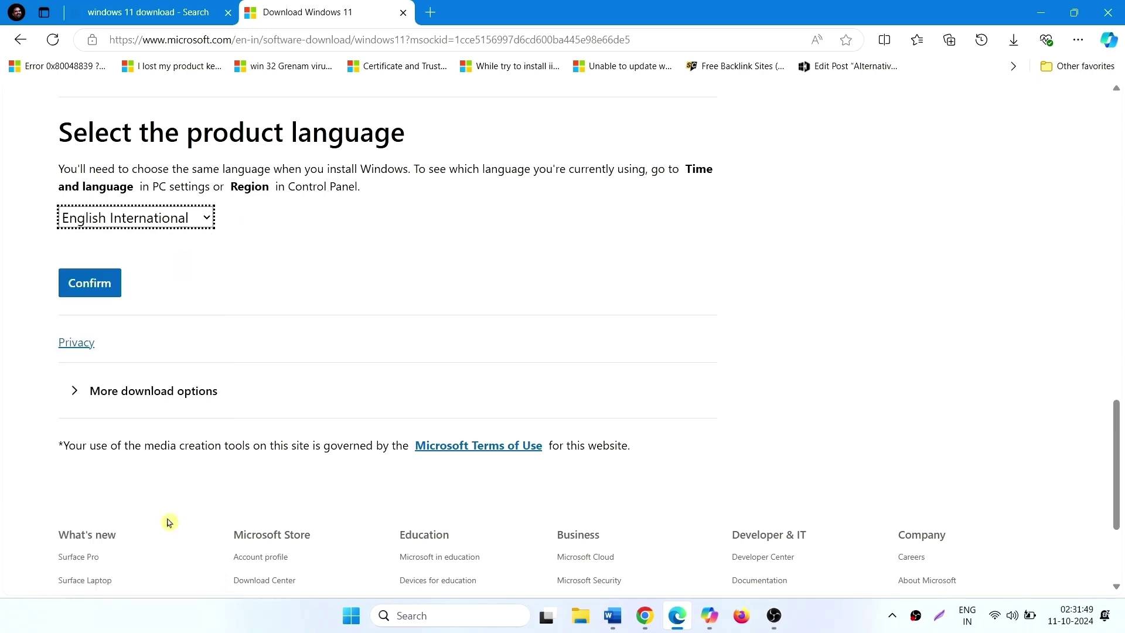
pyautogui.click(95, 293)
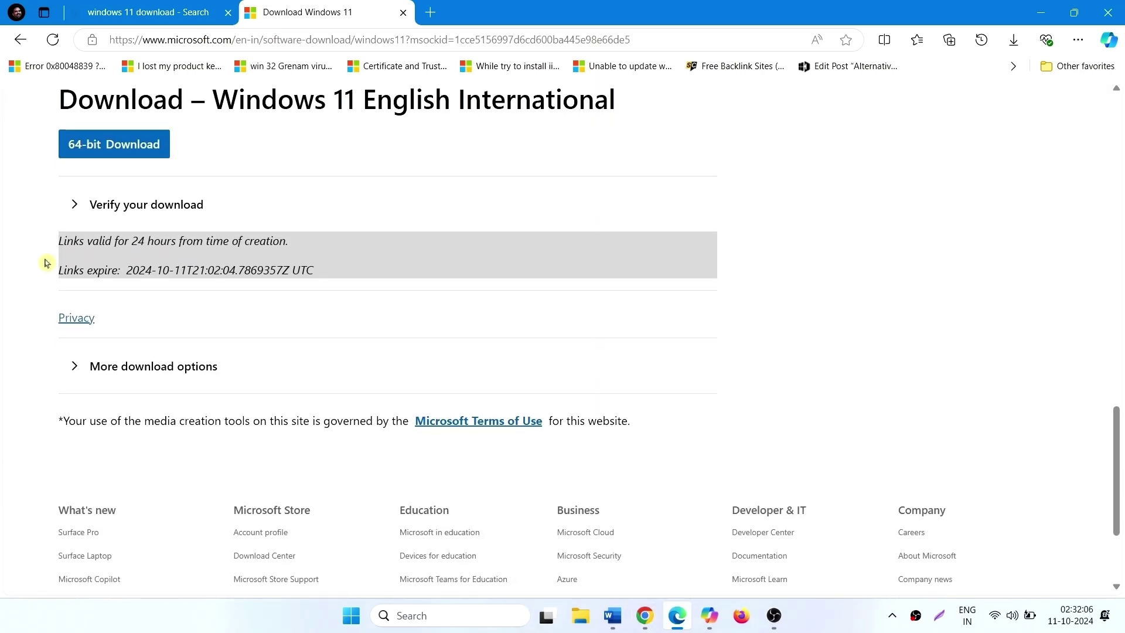
pyautogui.scroll(2, 46, 263)
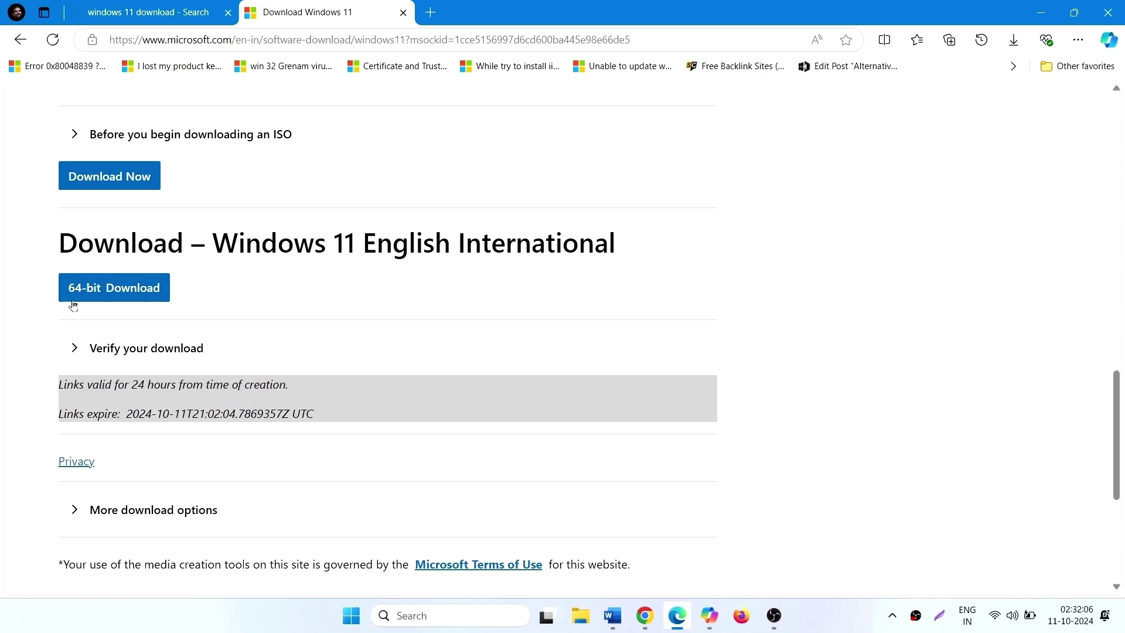
pyautogui.click(107, 295)
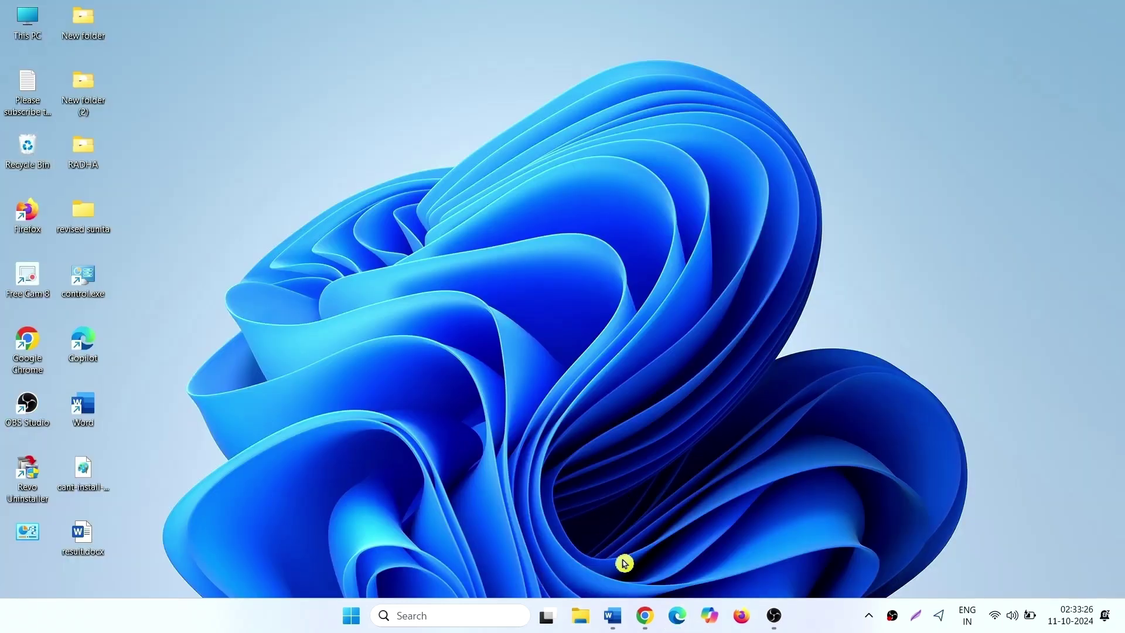
# Mount Win11_24H2_EnglishInternational_x64.iso from Downloads as DVD Drive (E:)
pyautogui.click(581, 616)
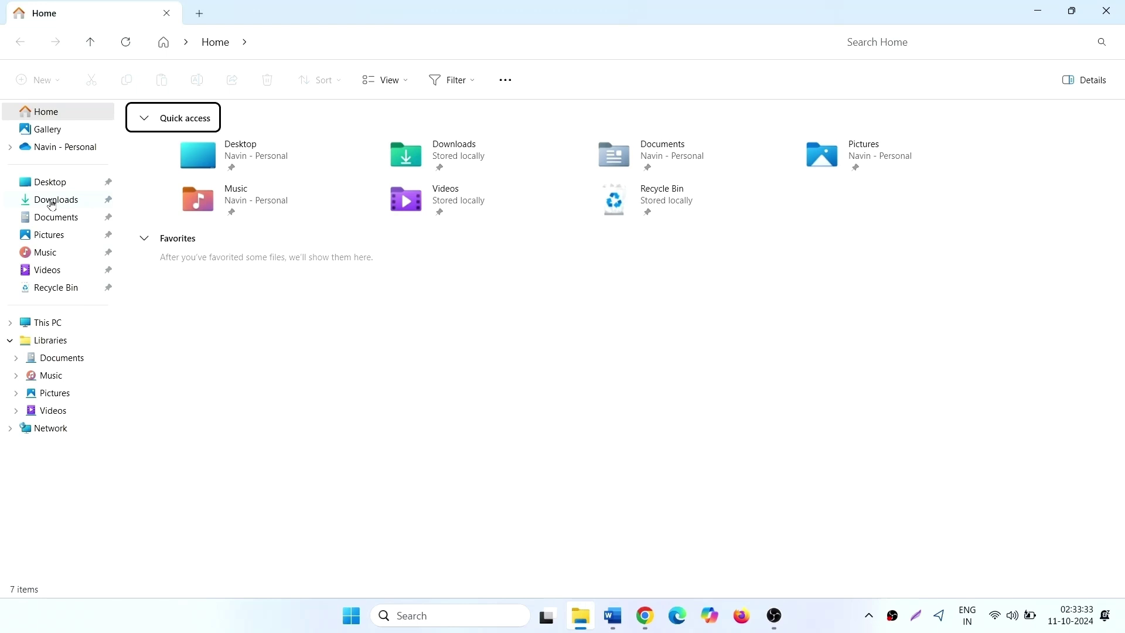
pyautogui.click(52, 202)
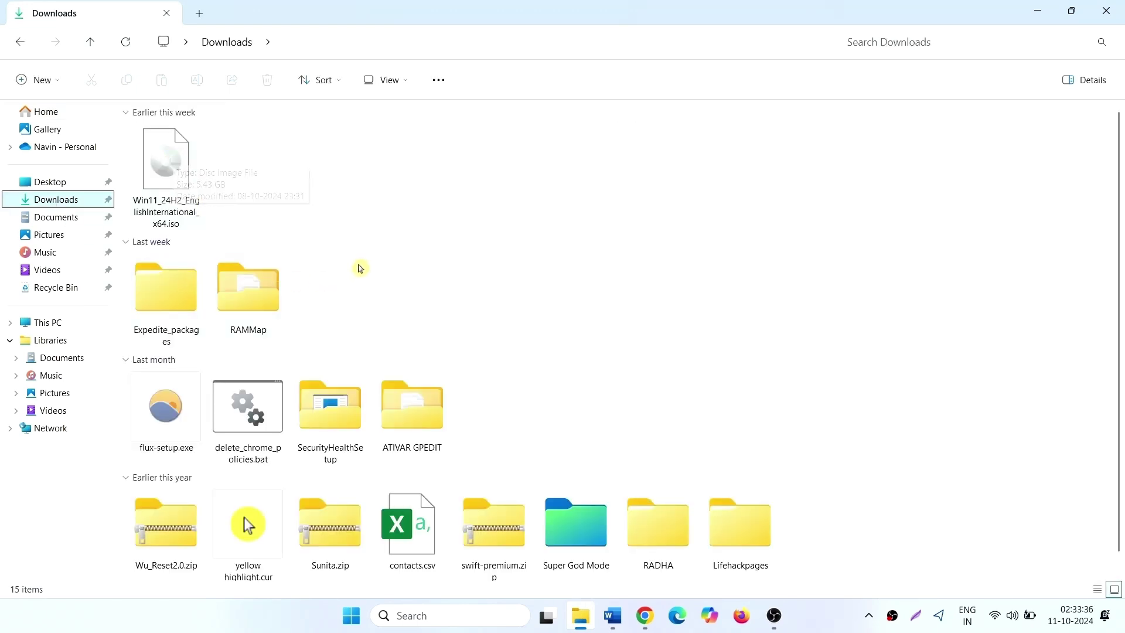
pyautogui.rightClick(172, 180)
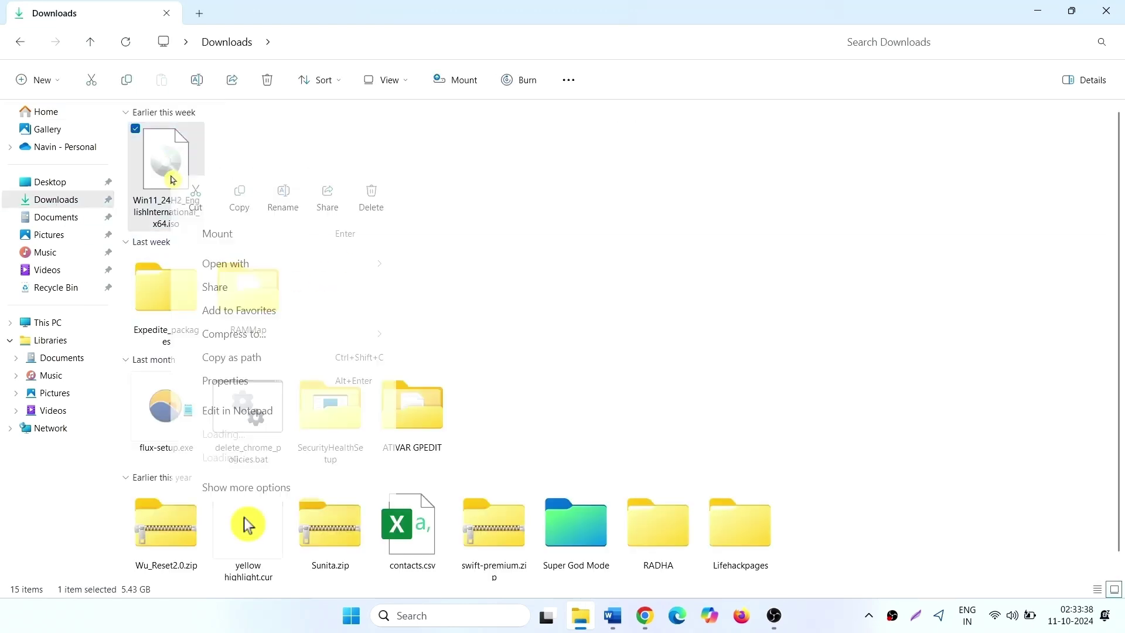
pyautogui.click(217, 234)
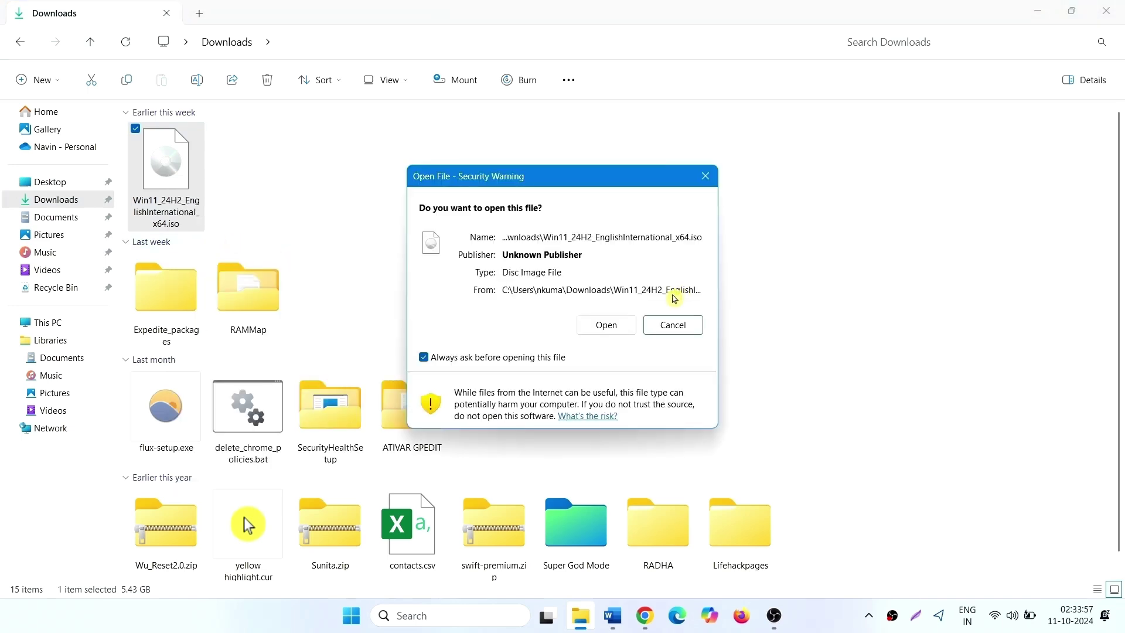
pyautogui.click(605, 327)
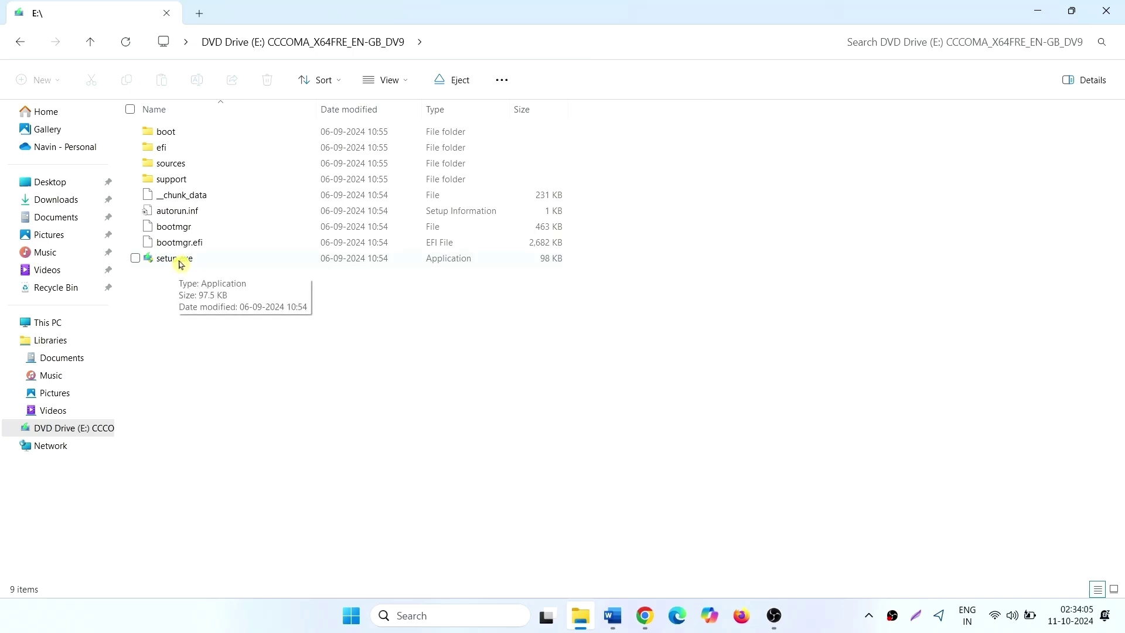
# Run setup.exe from the mounted drive past the security warning, then close File Explorer
pyautogui.click(180, 262)
pyautogui.rightClick(181, 261)
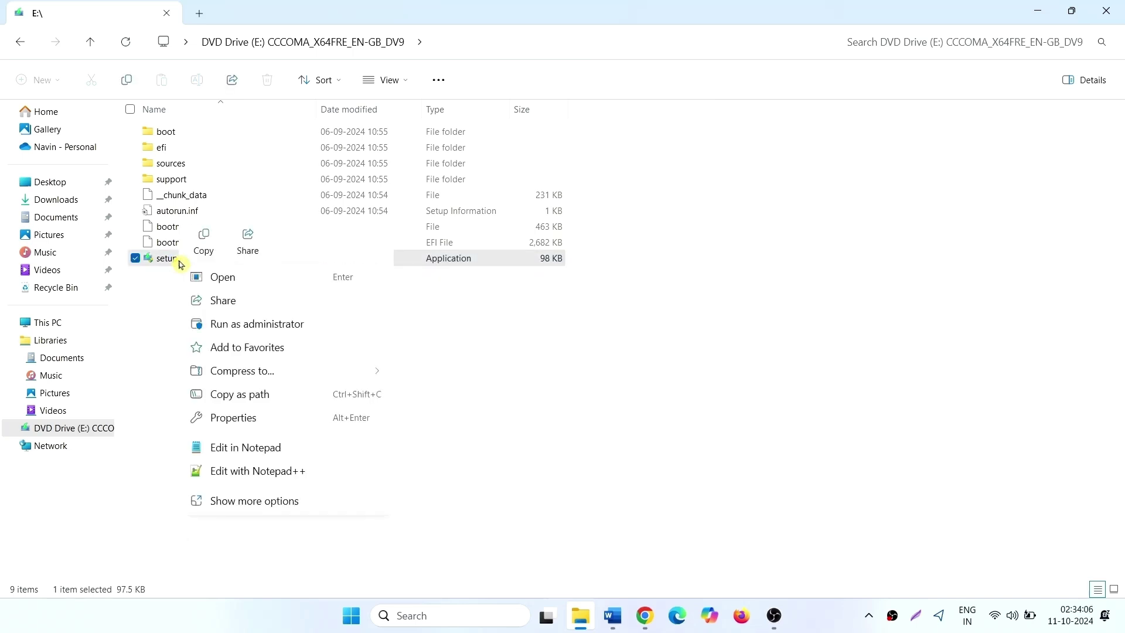
pyautogui.click(215, 276)
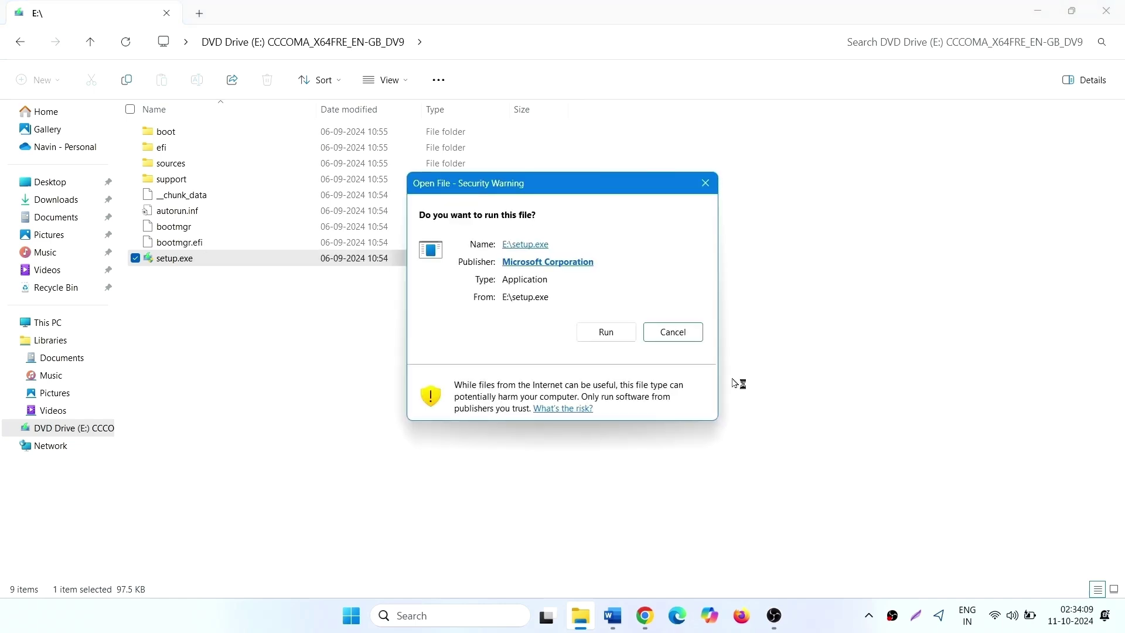
pyautogui.click(613, 333)
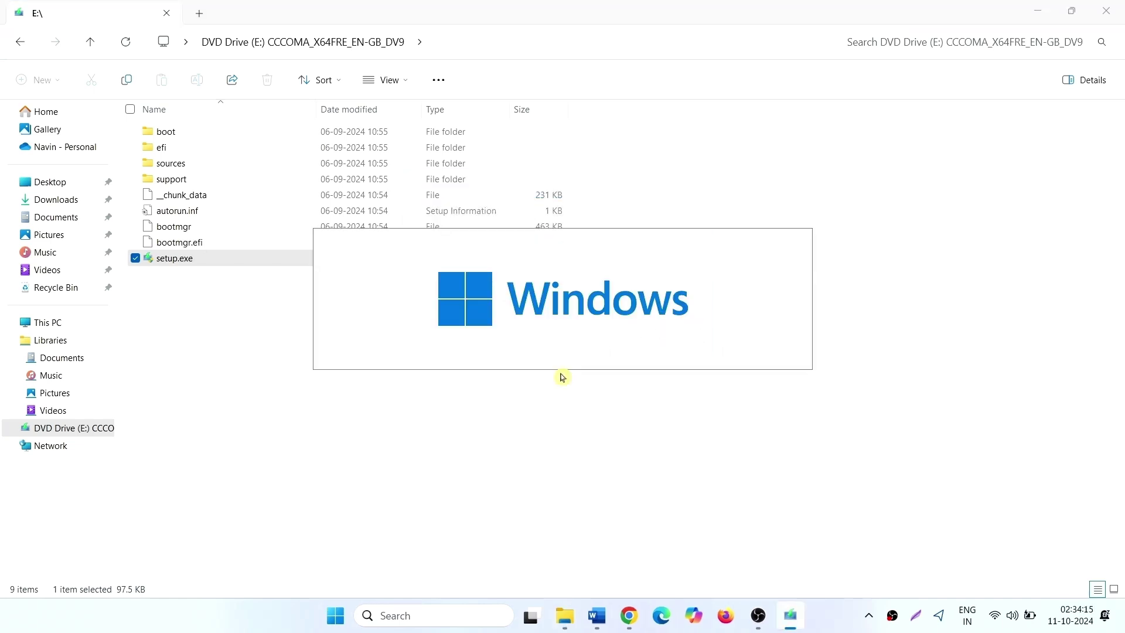
pyautogui.click(1106, 10)
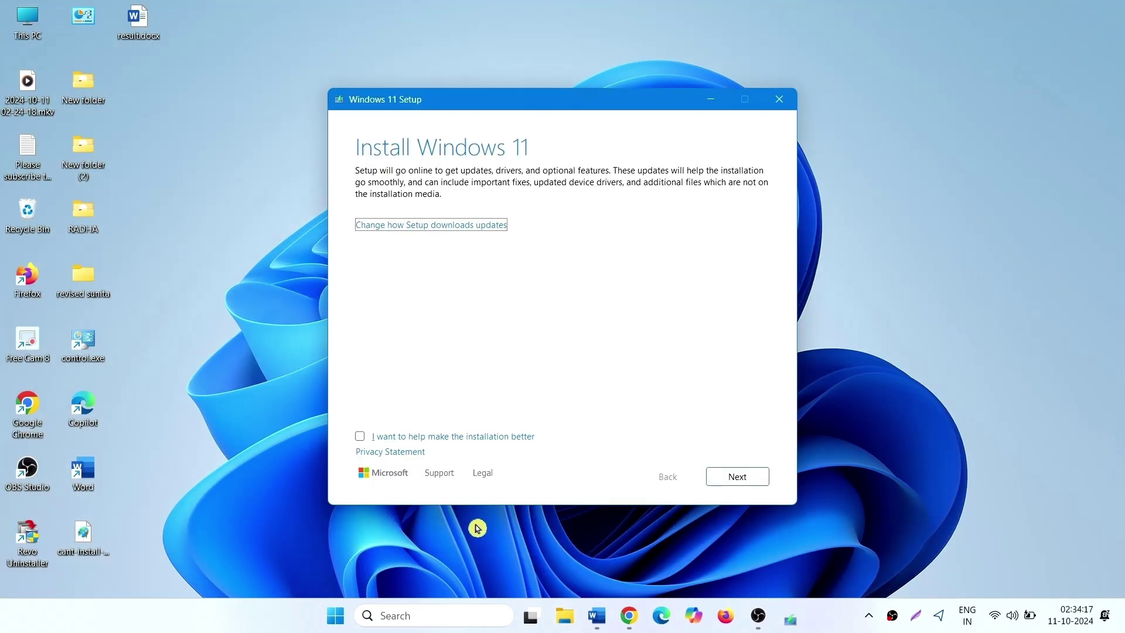
# Opt in to 'I want to help make the installation better' and accept the licence terms
pyautogui.click(360, 438)
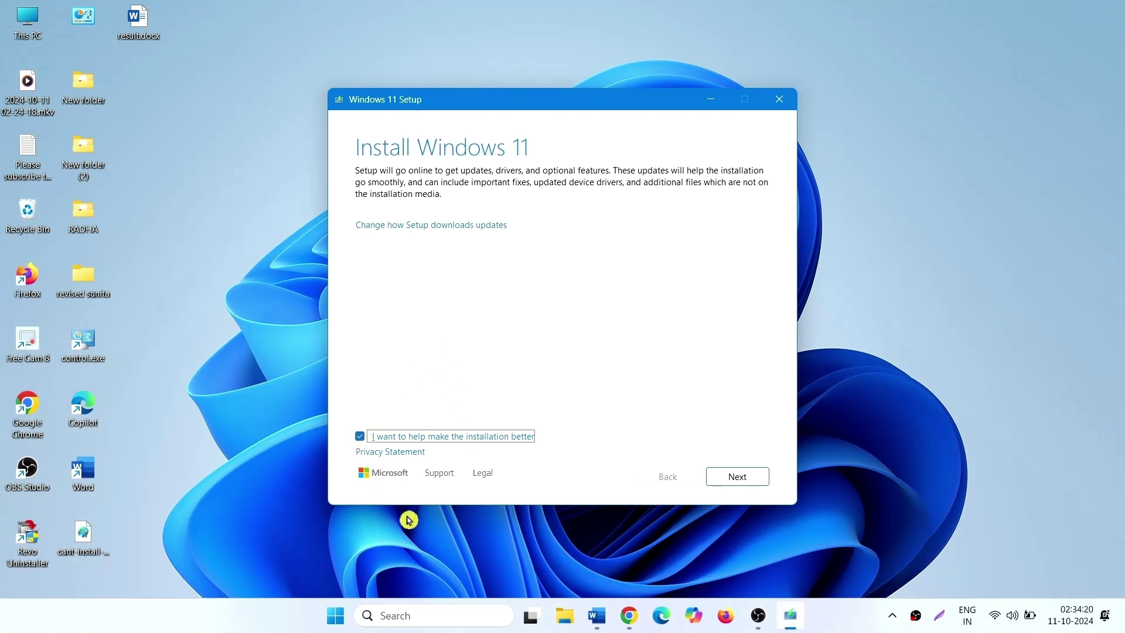
pyautogui.click(744, 483)
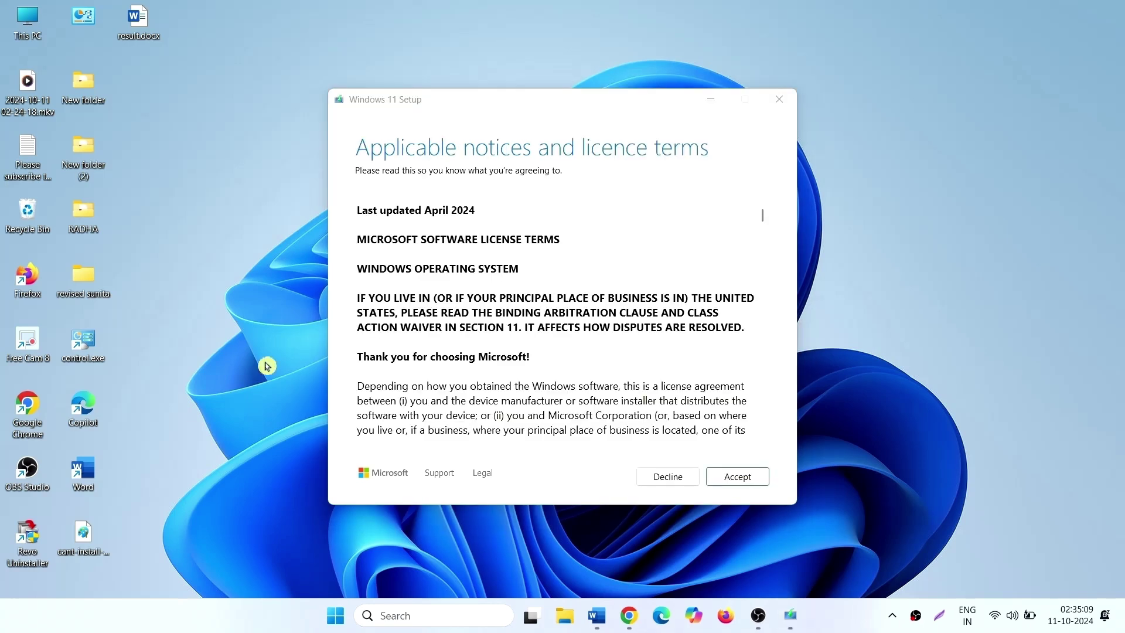
pyautogui.click(726, 482)
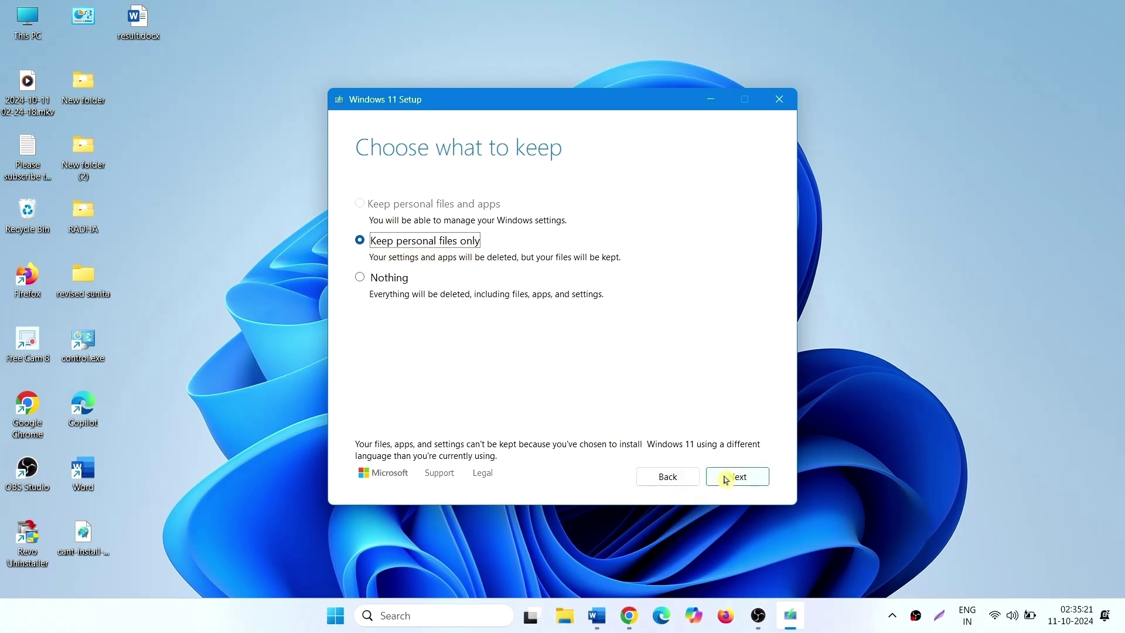
# Proceed with 'Keep personal files only' and confirm it with Yes
pyautogui.click(726, 480)
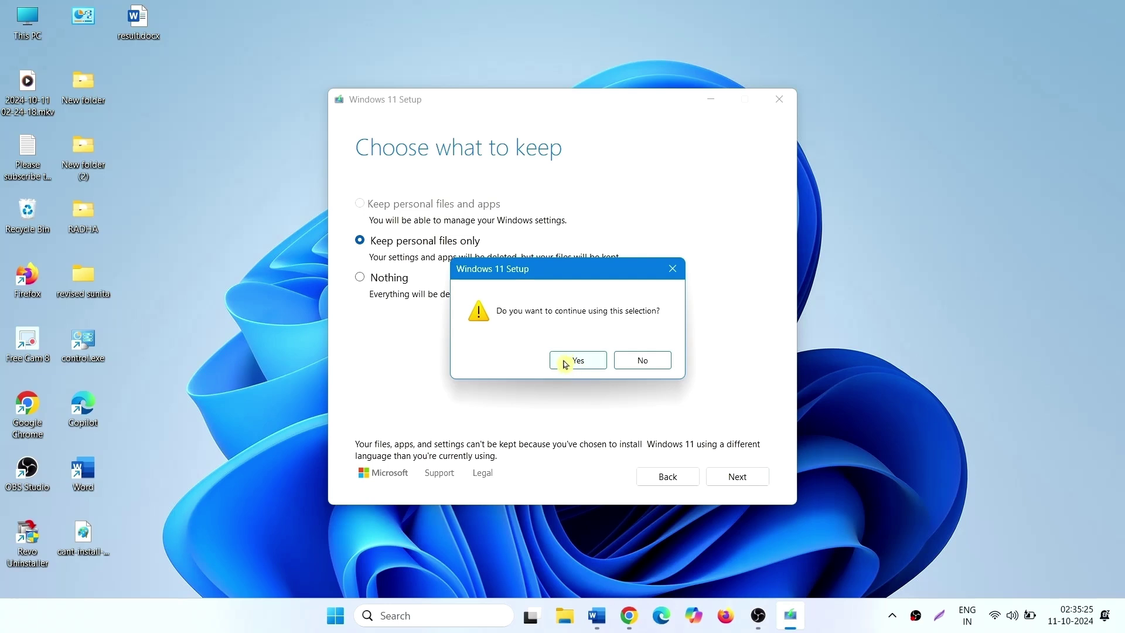
pyautogui.click(565, 364)
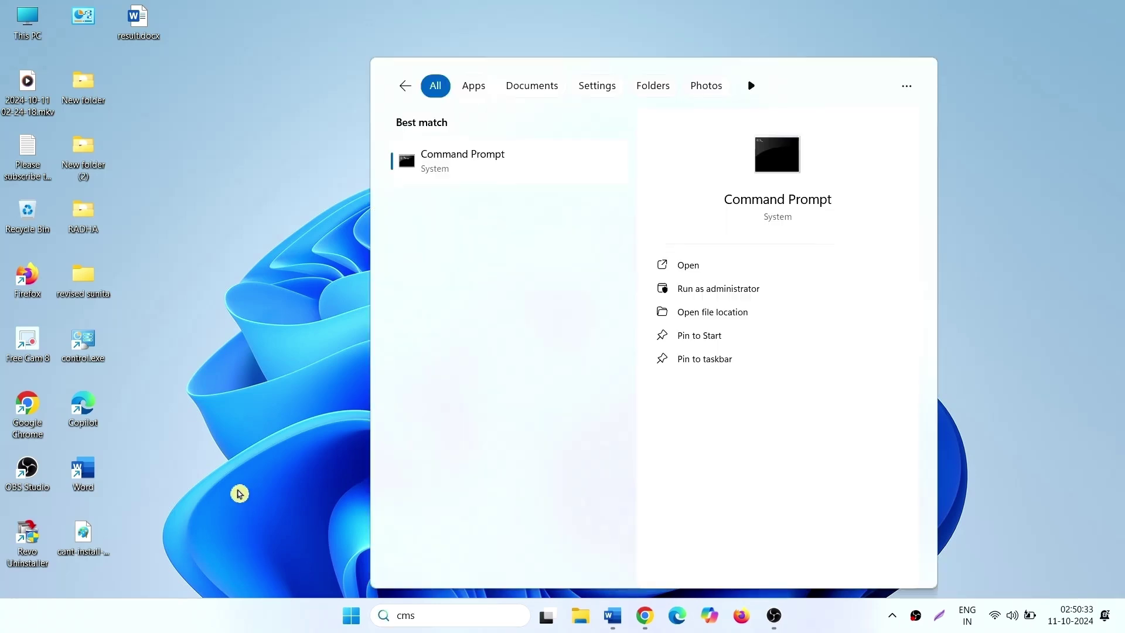
# Search for cmd and launch Command Prompt as administrator
pyautogui.press('Escape')
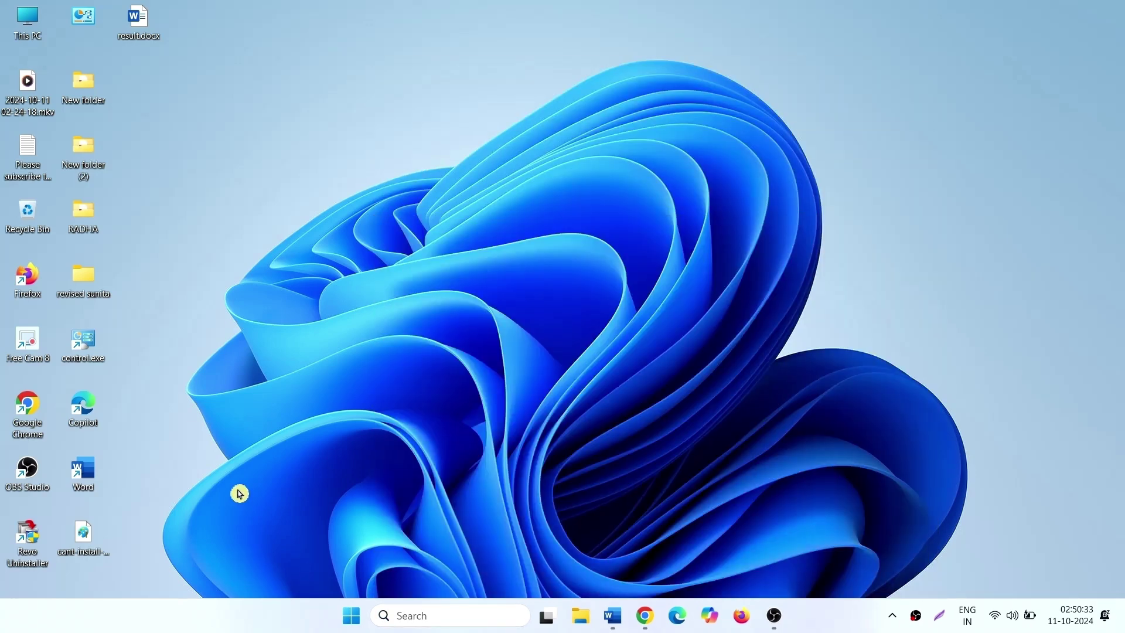
pyautogui.click(435, 618)
pyautogui.write('cmd')
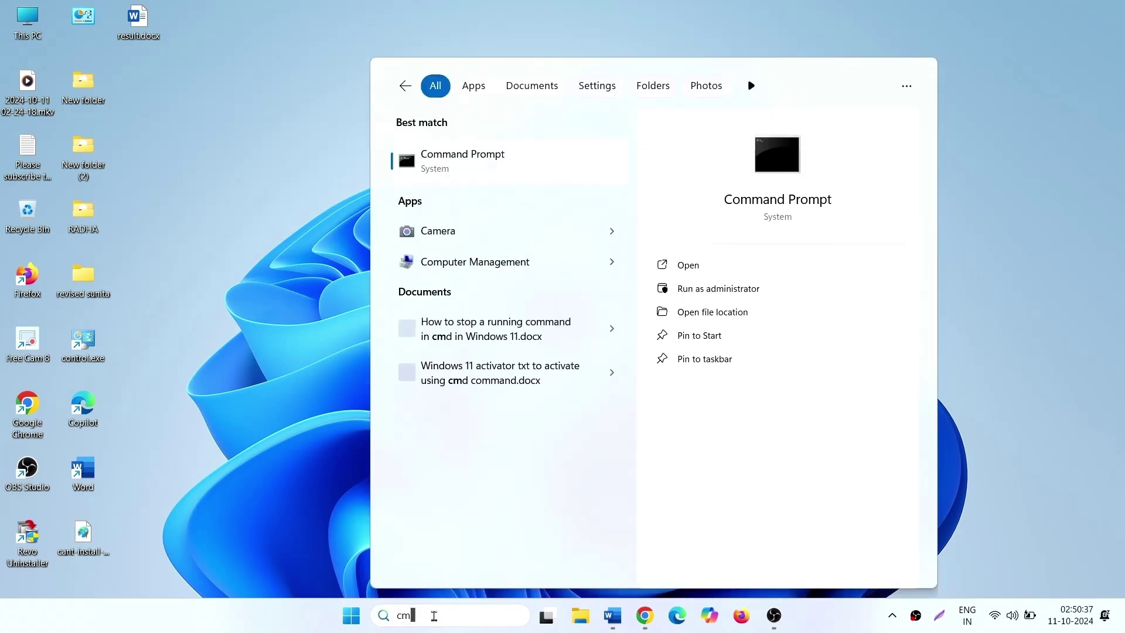
pyautogui.click(727, 289)
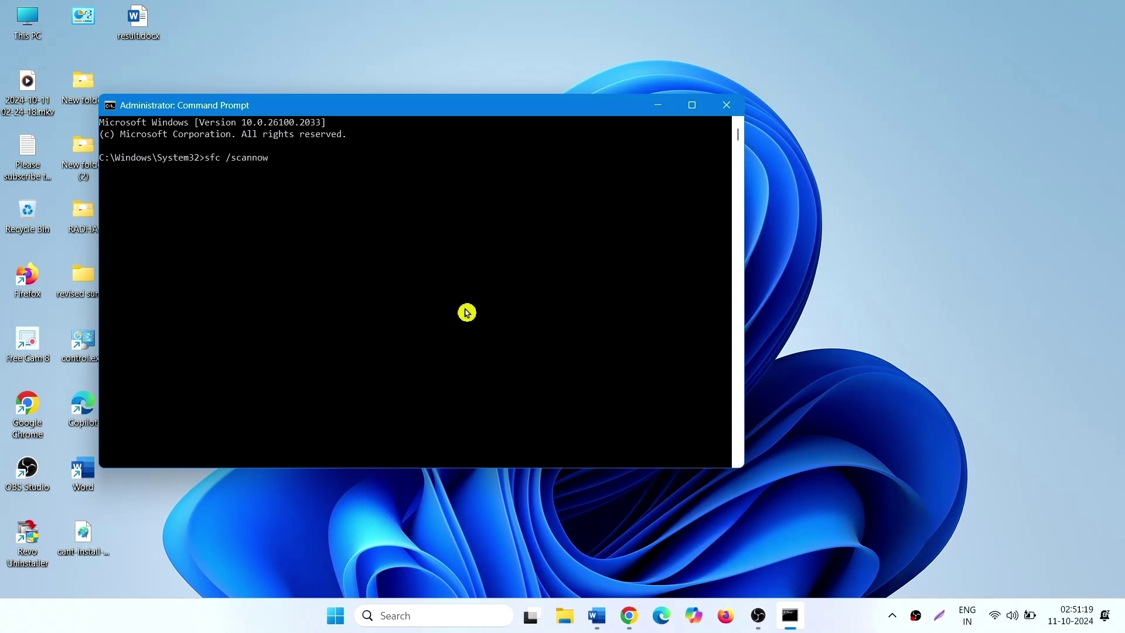
# Run sfc /scannow and highlight its progress line at 41% verification
pyautogui.press('Return')
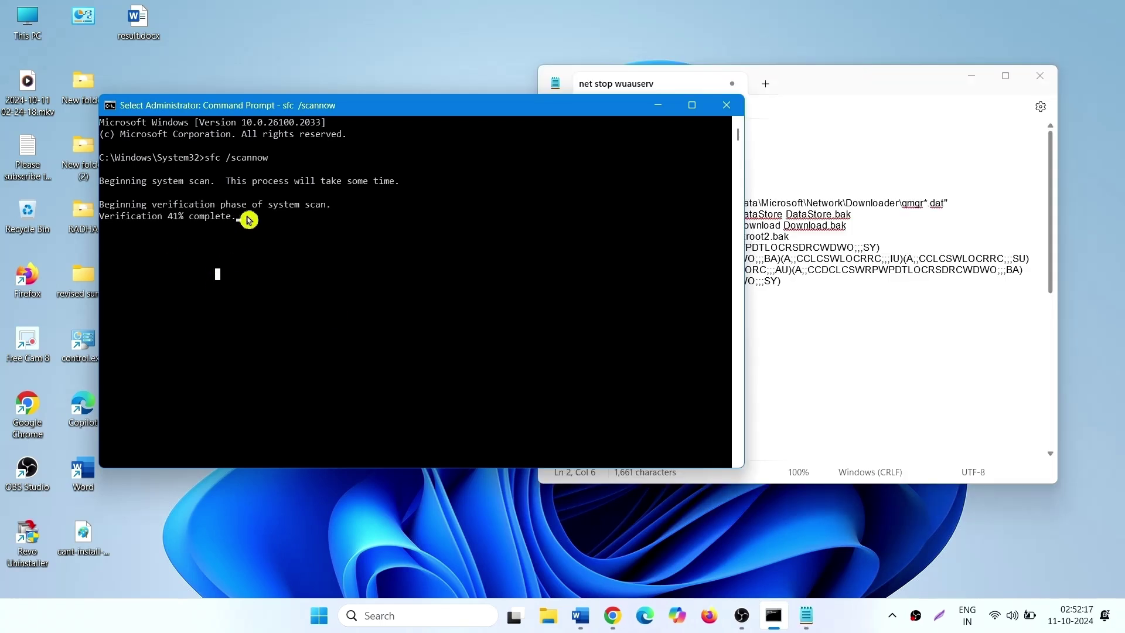
pyautogui.moveTo(247, 219); pyautogui.dragTo(103, 219)
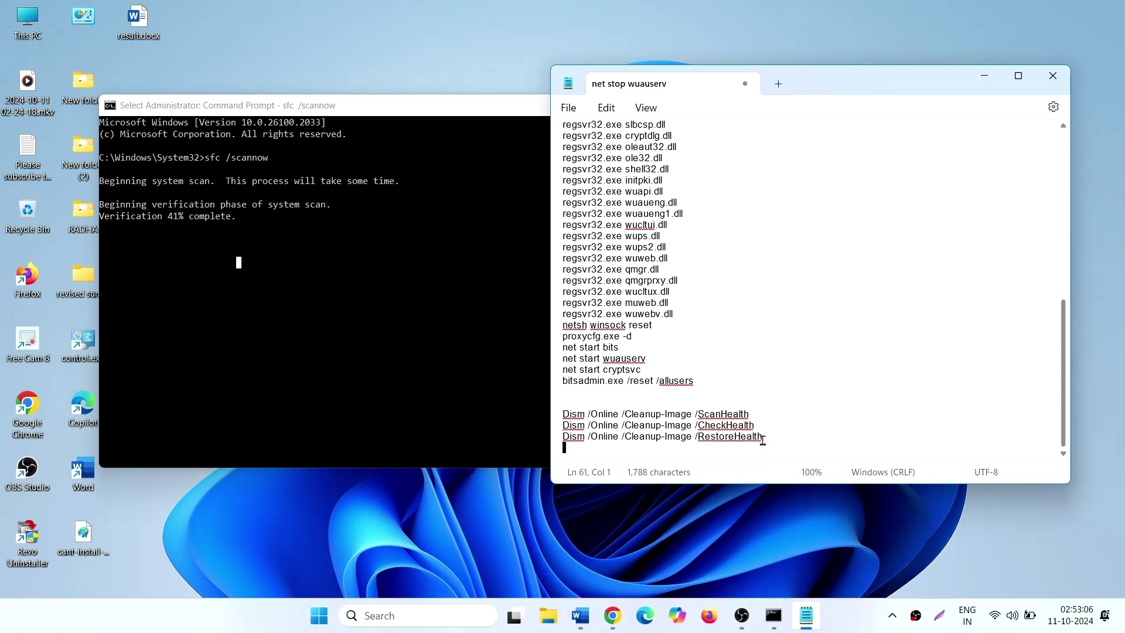
# Select the Dism ScanHealth, CheckHealth and RestoreHealth lines in Notepad, then dismiss the spelling menu
pyautogui.click(768, 438)
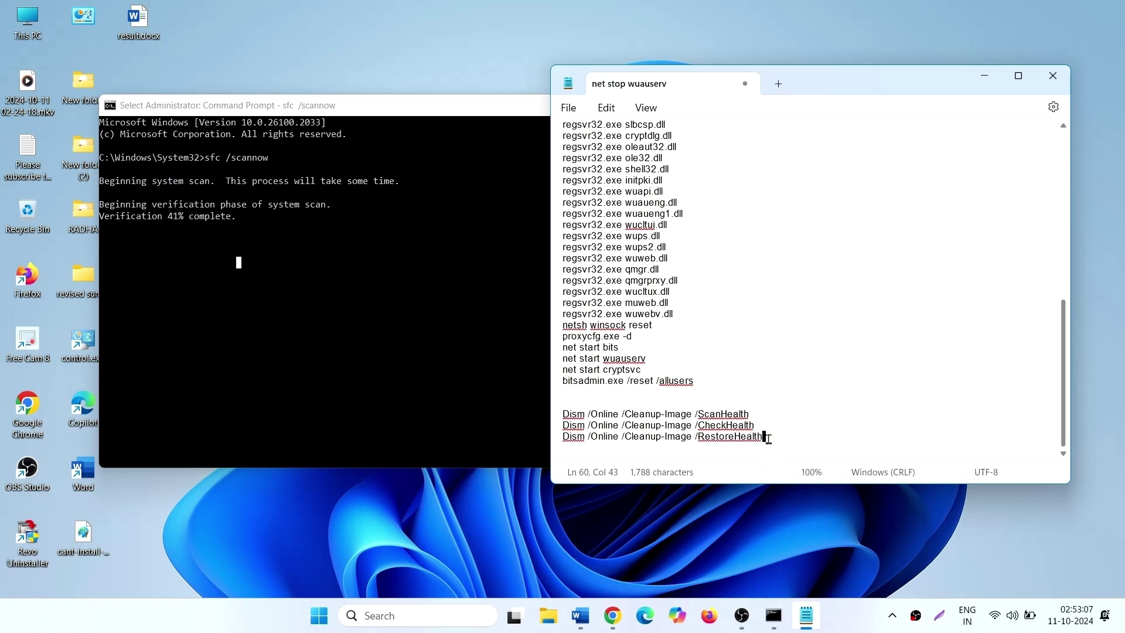
pyautogui.moveTo(765, 438); pyautogui.dragTo(564, 404)
pyautogui.click(752, 416)
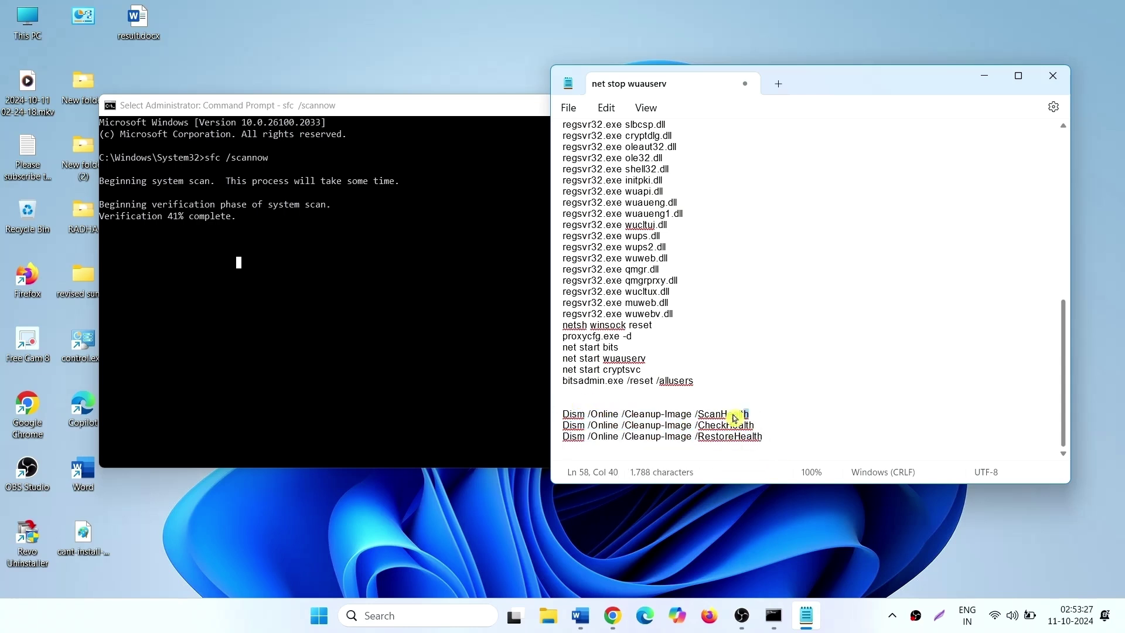
pyautogui.moveTo(750, 414); pyautogui.dragTo(556, 415)
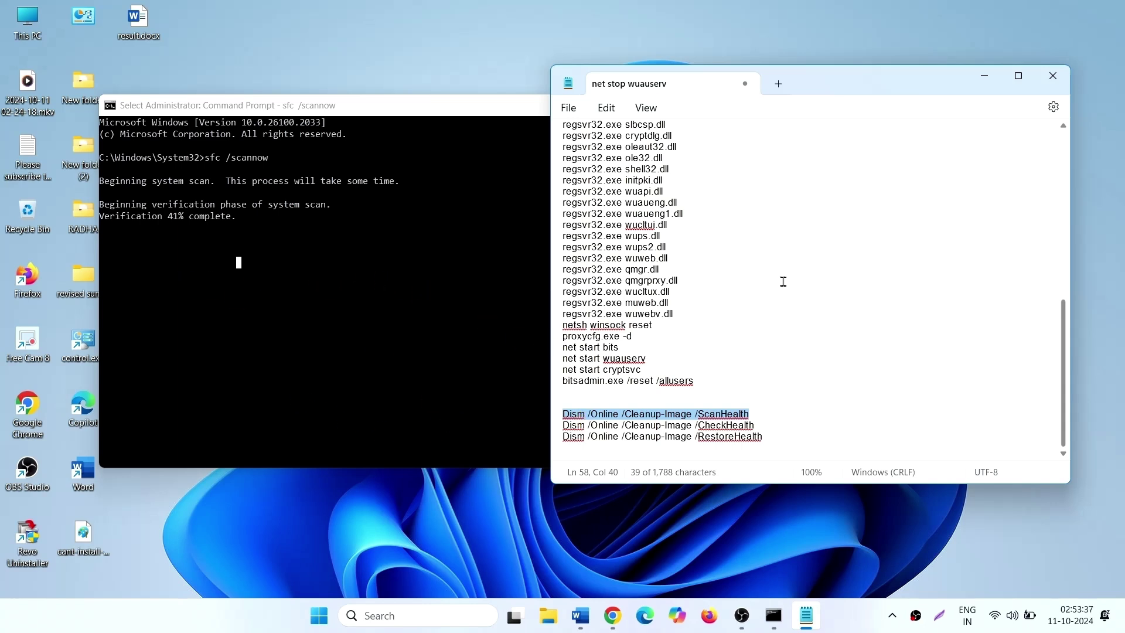
pyautogui.click(764, 418)
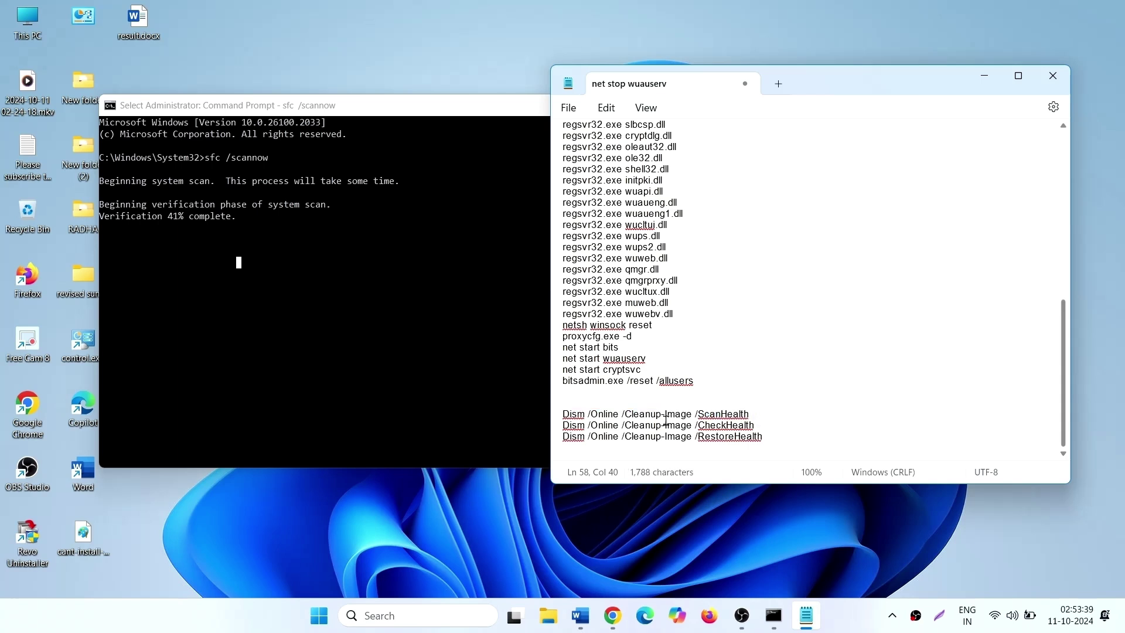
pyautogui.rightClick(569, 417)
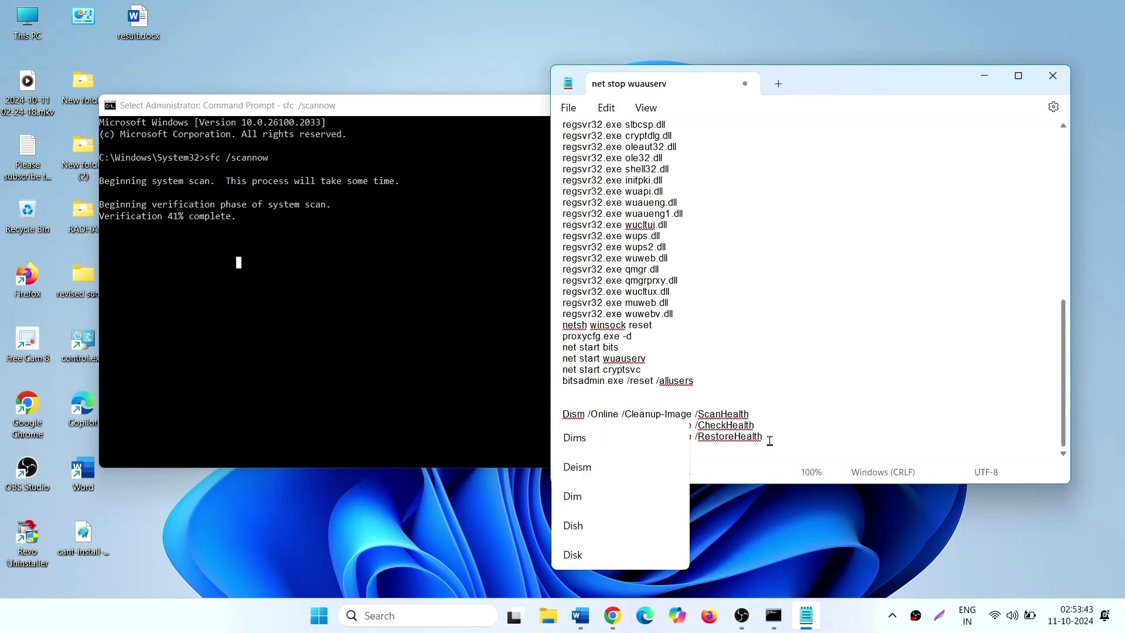
pyautogui.click(769, 440)
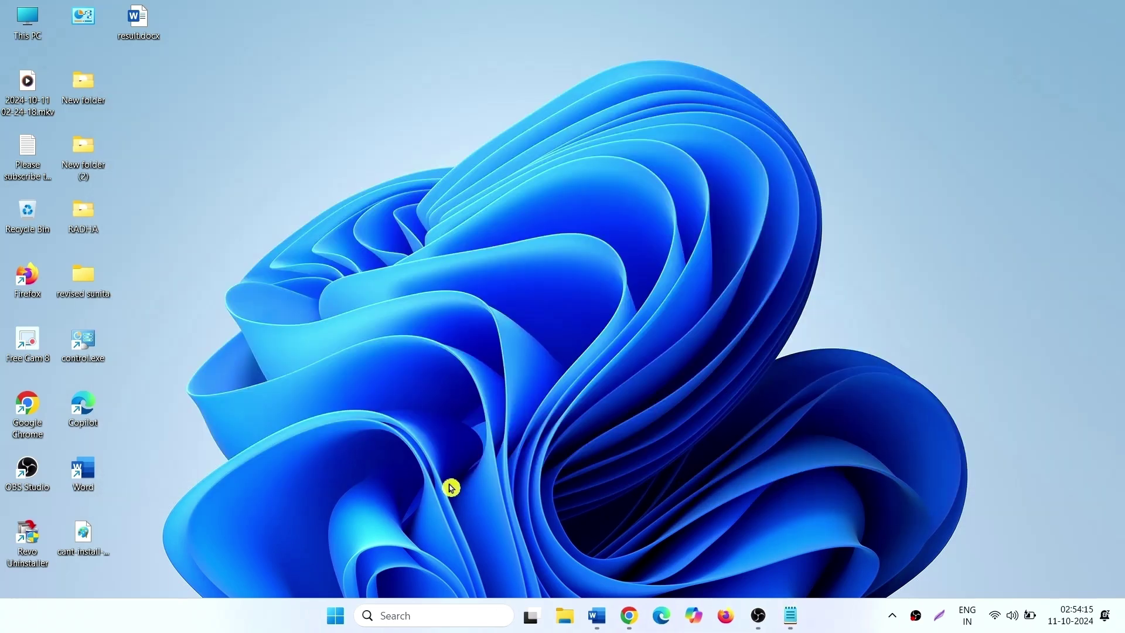
# Search for cmd and launch Command Prompt as administrator
pyautogui.click(423, 612)
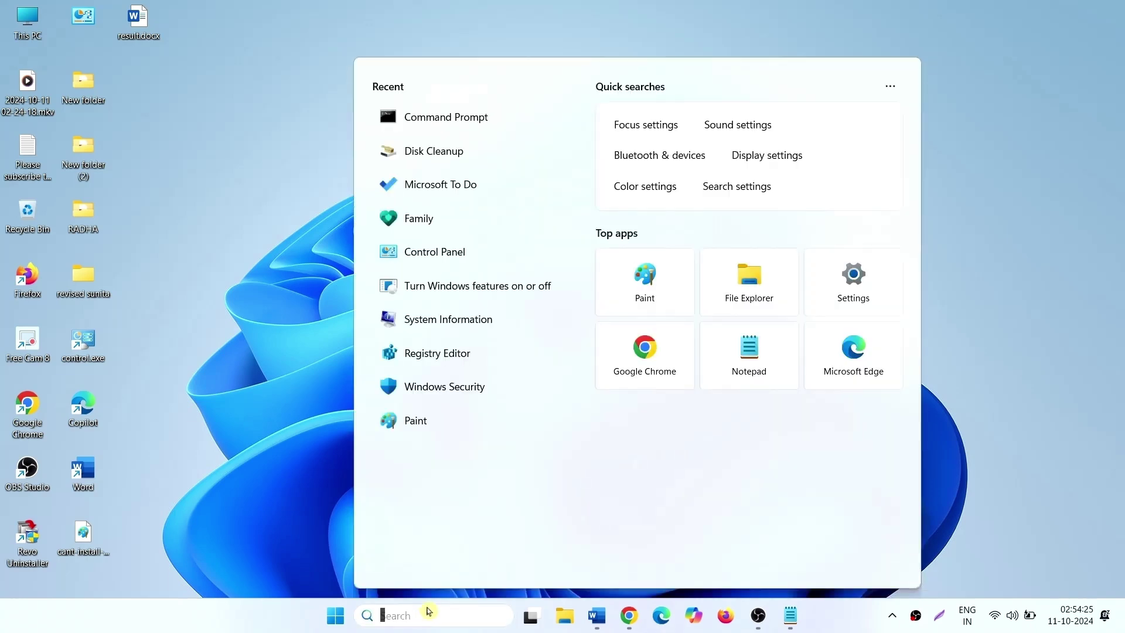
pyautogui.write('cmd')
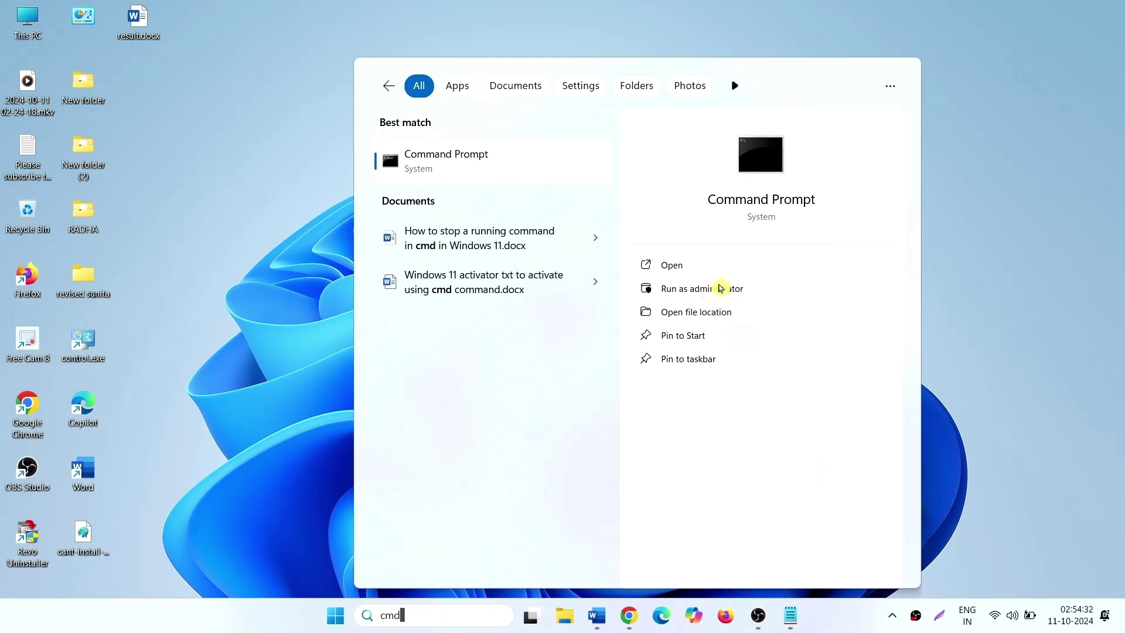
pyautogui.click(717, 290)
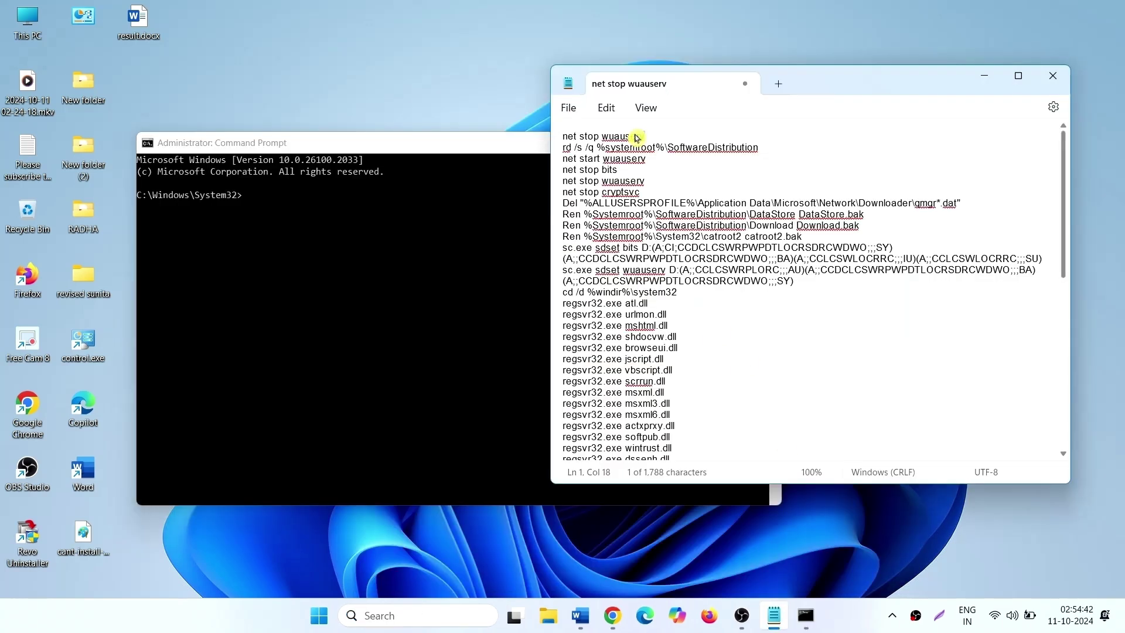
pyautogui.moveTo(645, 136); pyautogui.dragTo(562, 135)
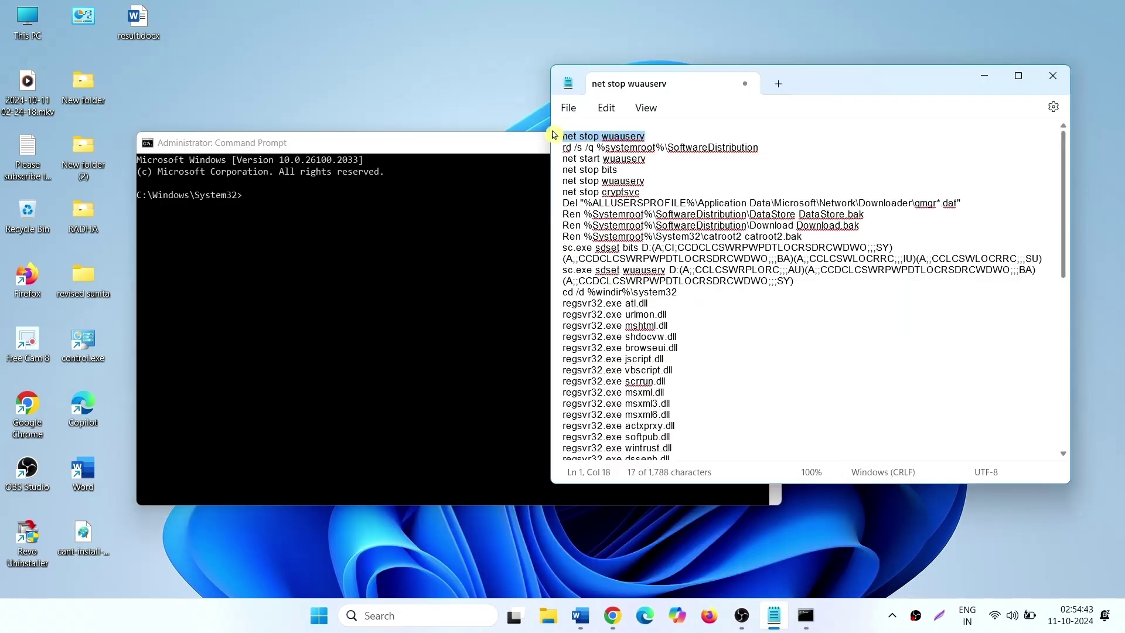
# Copy 'net stop wuauserv' from Notepad and run it in Command Prompt
pyautogui.click(656, 236)
pyautogui.moveTo(650, 136); pyautogui.dragTo(568, 142)
pyautogui.rightClick(583, 143)
pyautogui.click(632, 213)
pyautogui.click(281, 205)
pyautogui.rightClick(266, 207)
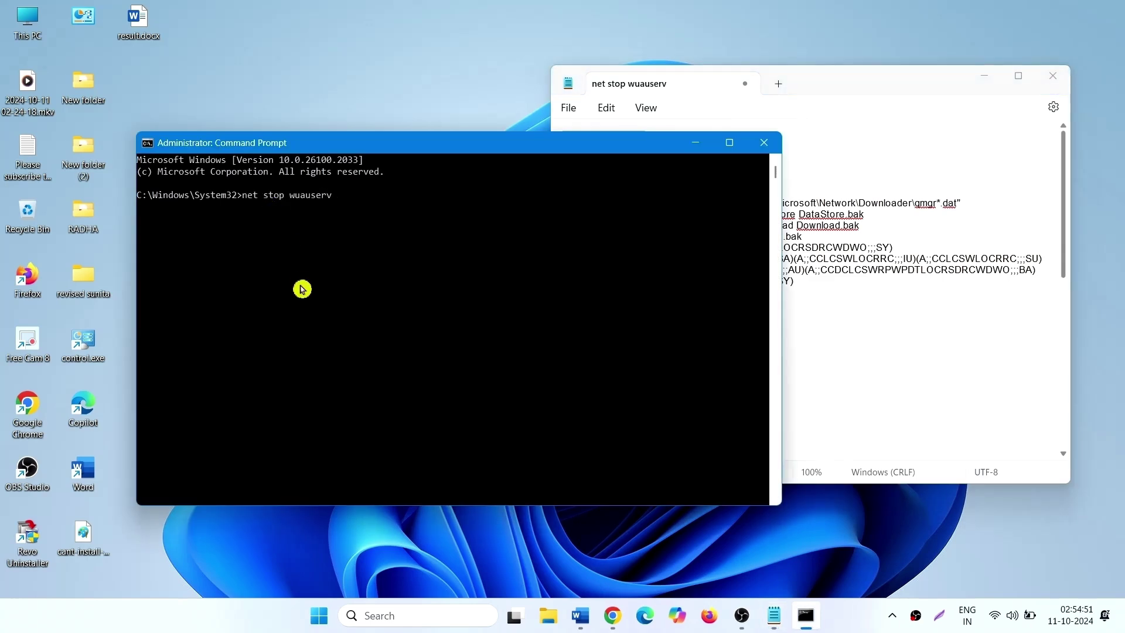
pyautogui.press('Return')
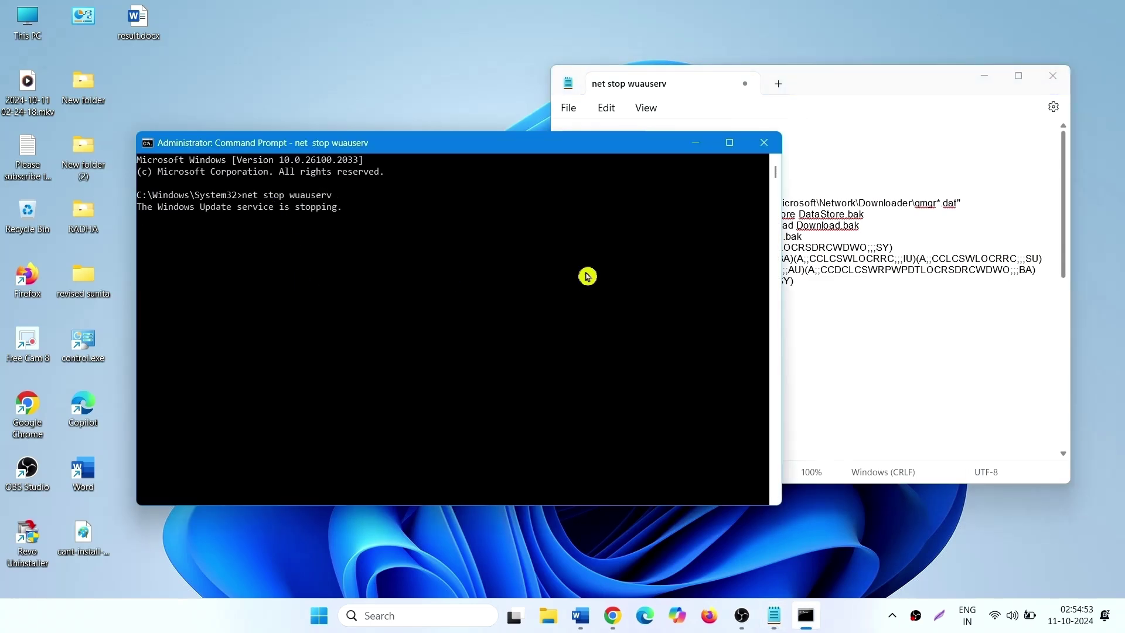
# Copy and run 'rd /s /q %systemroot%\SoftwareDistribution' to delete the SoftwareDistribution folder
pyautogui.click(921, 262)
pyautogui.click(767, 151)
pyautogui.moveTo(762, 148); pyautogui.dragTo(561, 147)
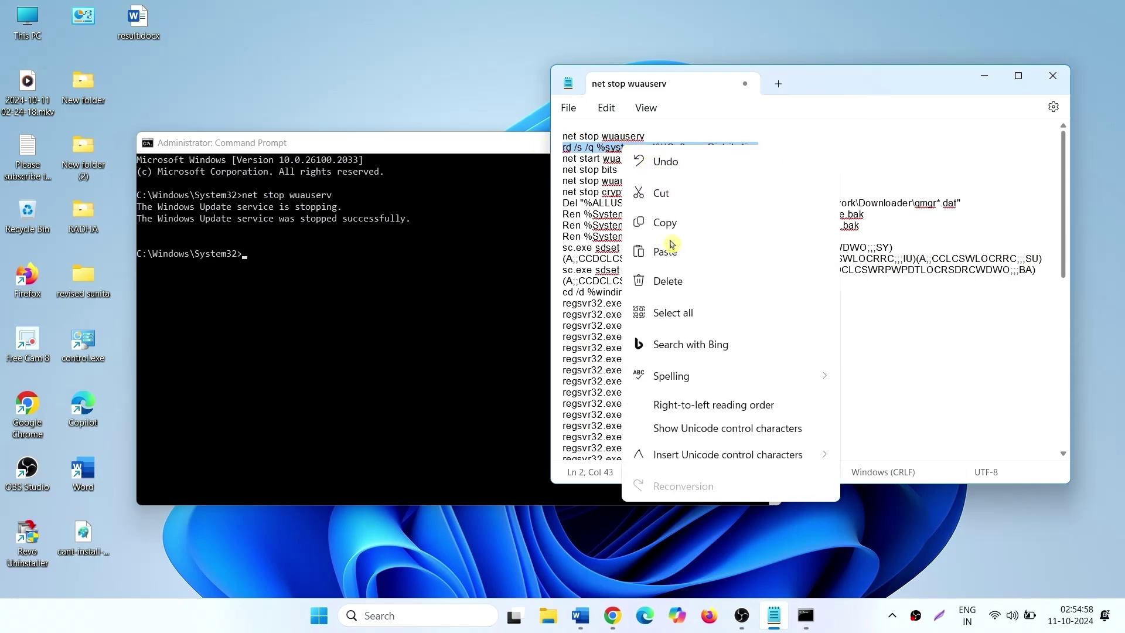
pyautogui.click(670, 230)
pyautogui.click(276, 261)
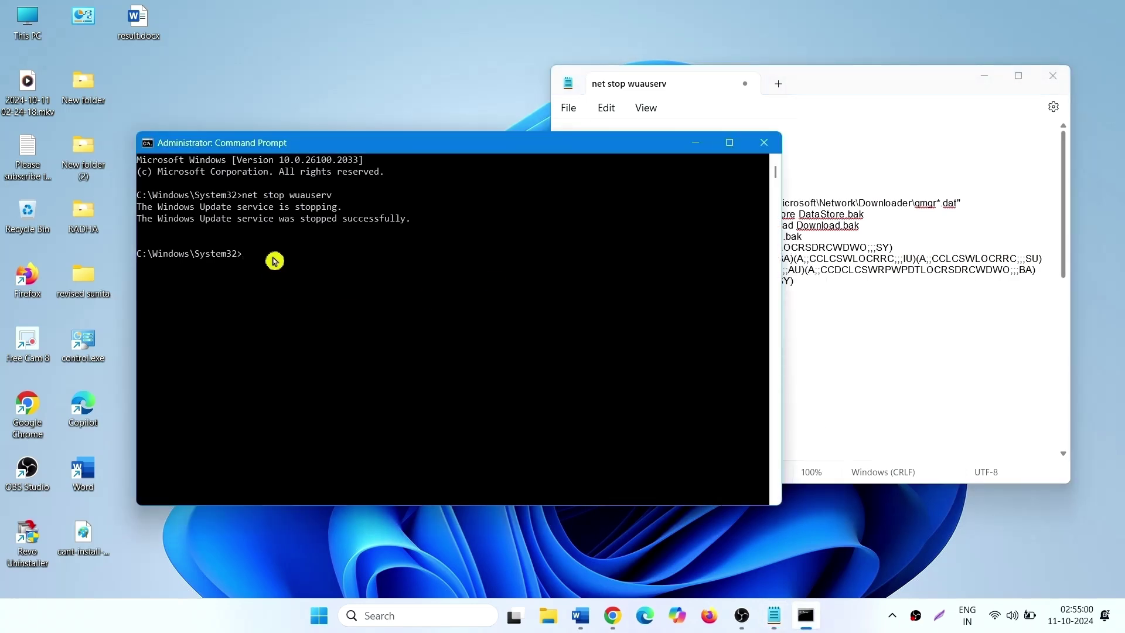
pyautogui.rightClick(274, 260)
pyautogui.press('Return')
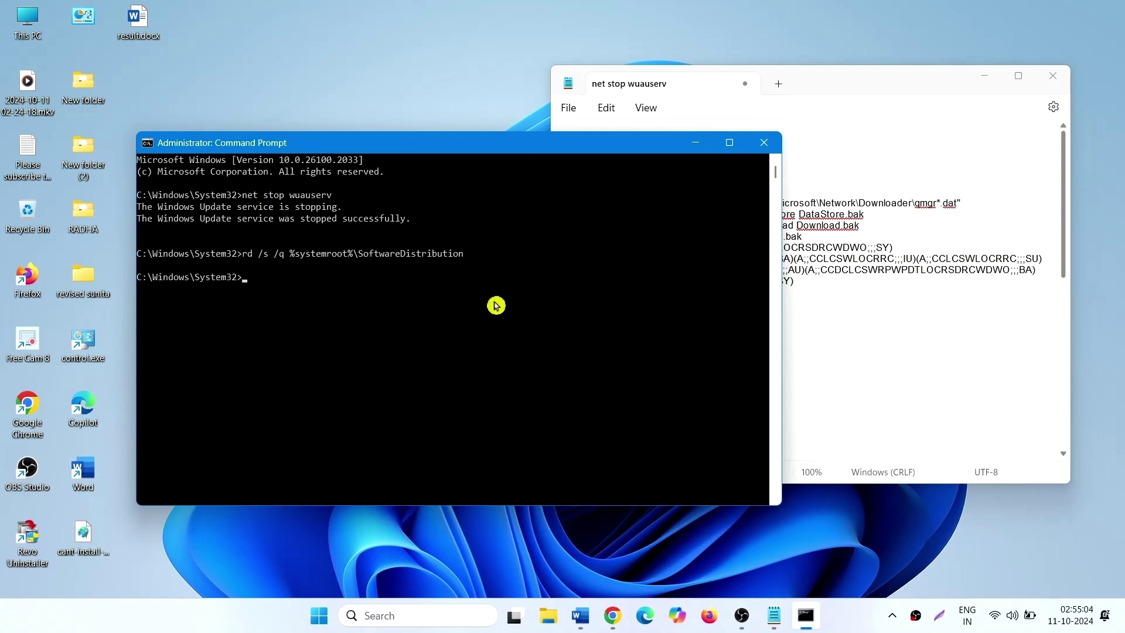
# Copy 'net start wuauserv' and run it to restart the Windows Update service
pyautogui.hotkey('alt', 'Tab')
pyautogui.moveTo(646, 158); pyautogui.dragTo(550, 158)
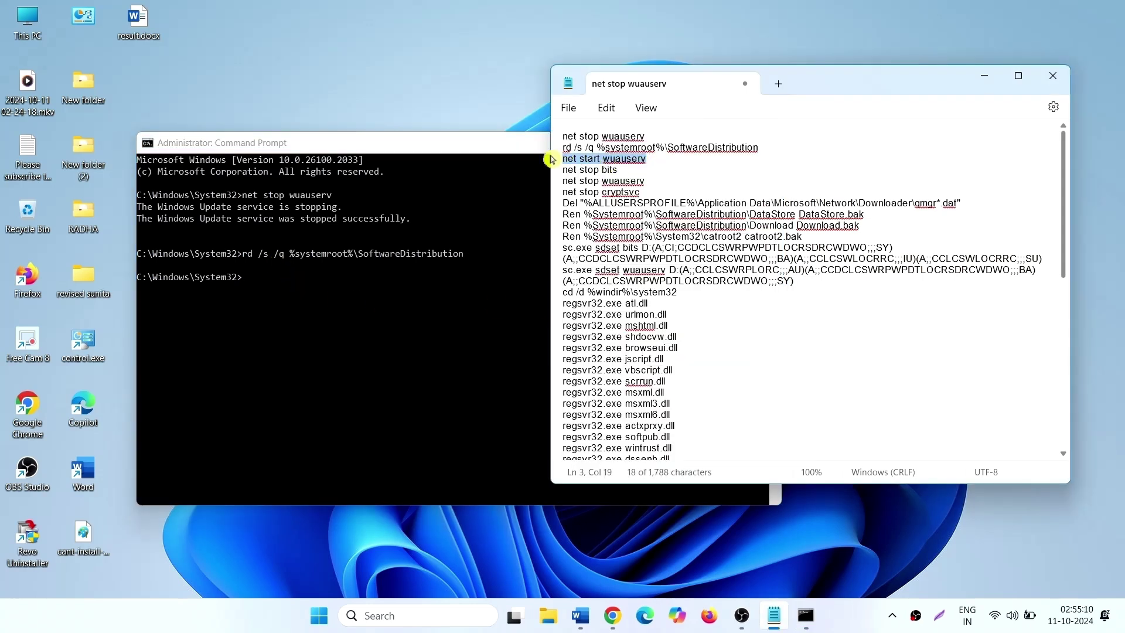
pyautogui.rightClick(584, 164)
pyautogui.click(630, 245)
pyautogui.click(266, 285)
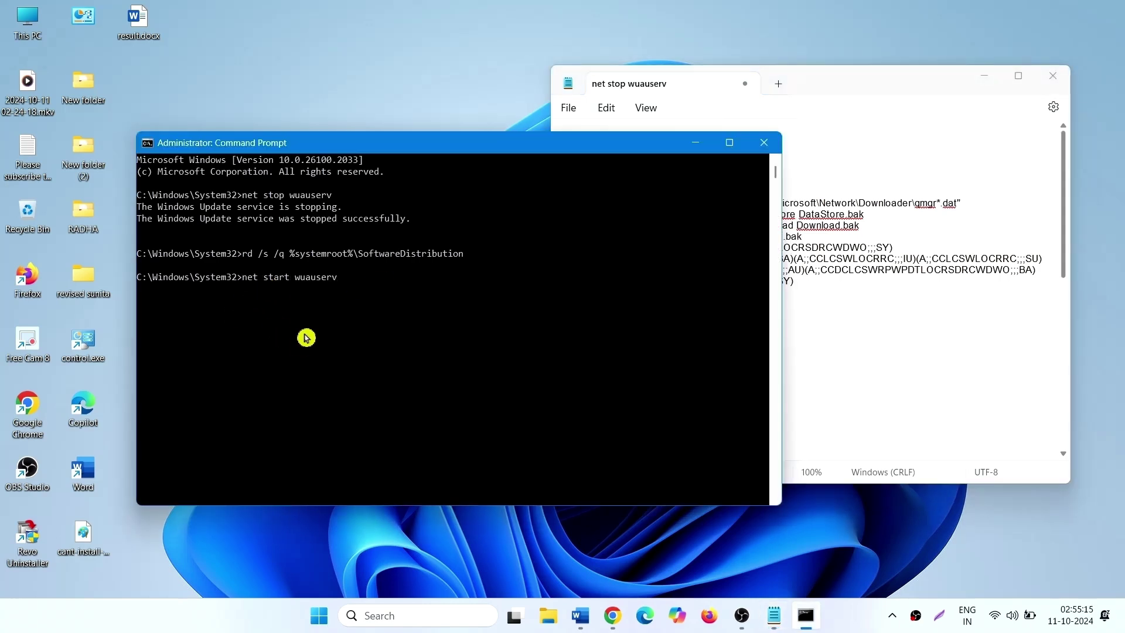
pyautogui.press('Return')
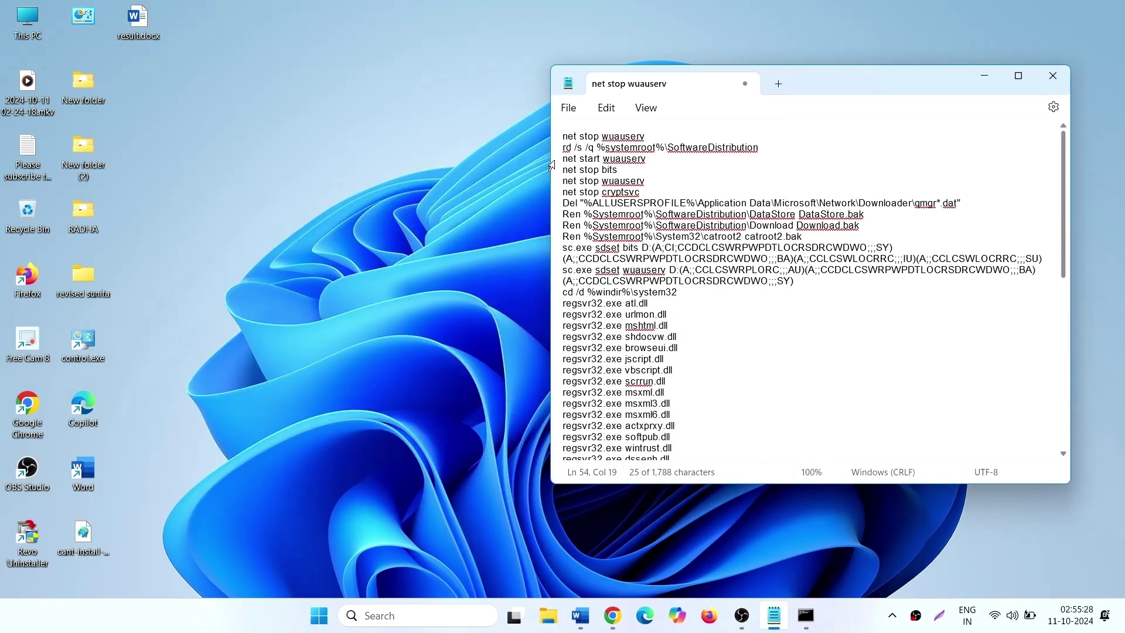
# Select the reset-command block in Notepad and minimize Notepad to reveal the desktop
pyautogui.moveTo(562, 135); pyautogui.dragTo(735, 382)
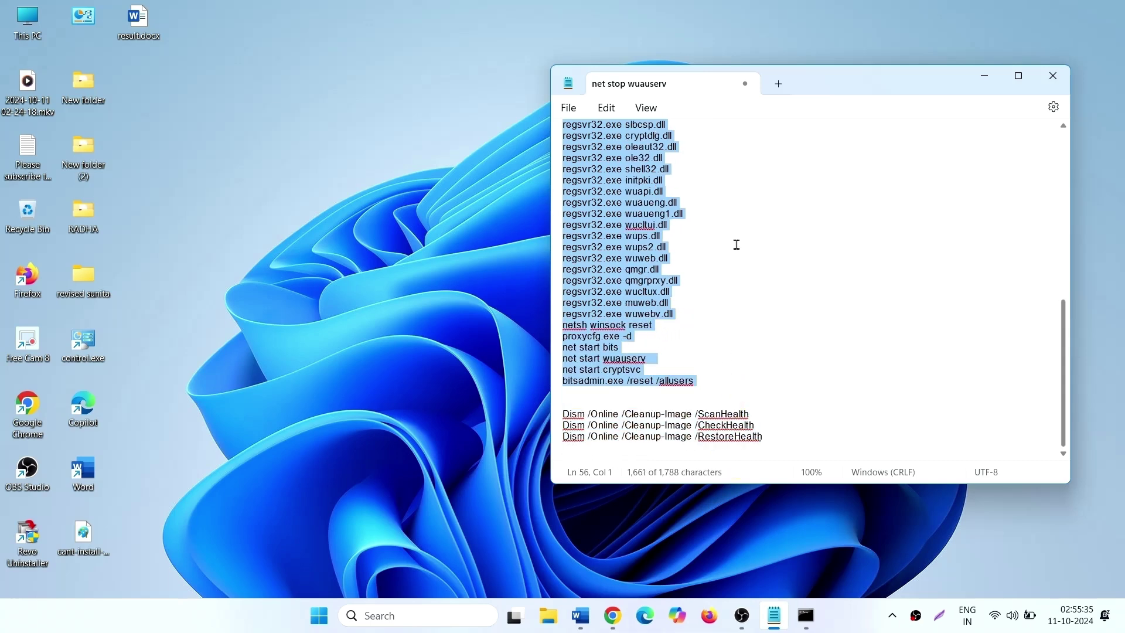
pyautogui.click(989, 76)
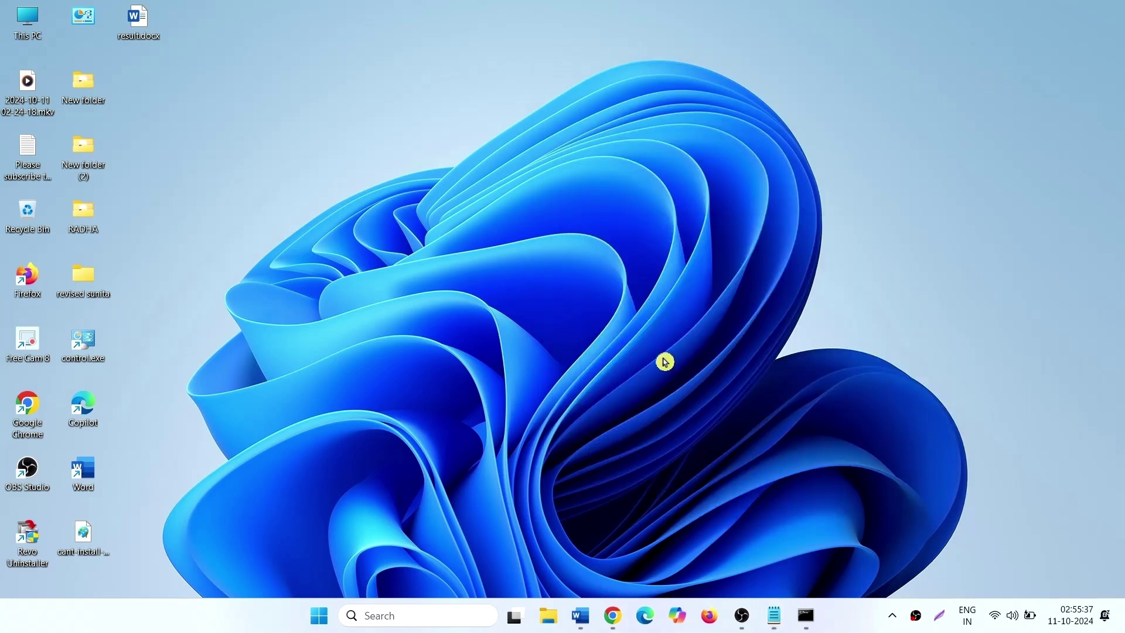